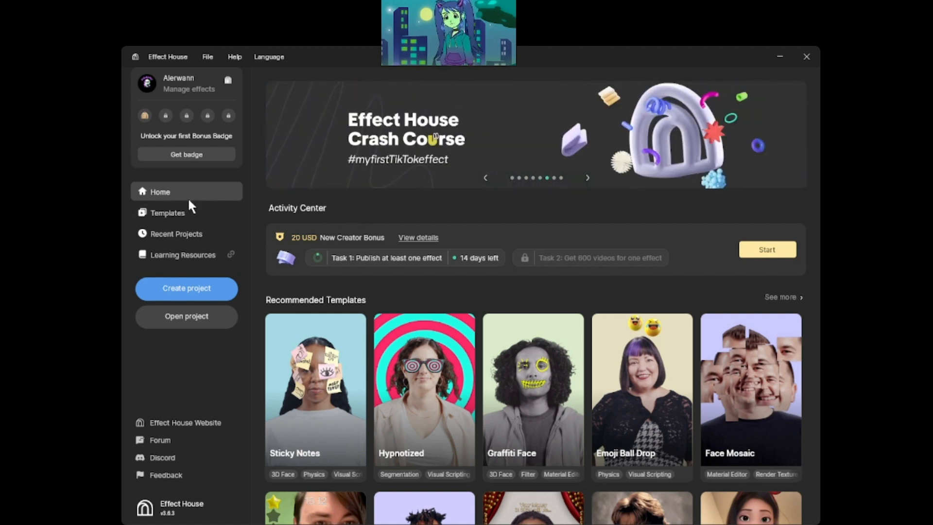
Browse the recommended templates and open the Talking Potato template as a project.
left_click(183, 218)
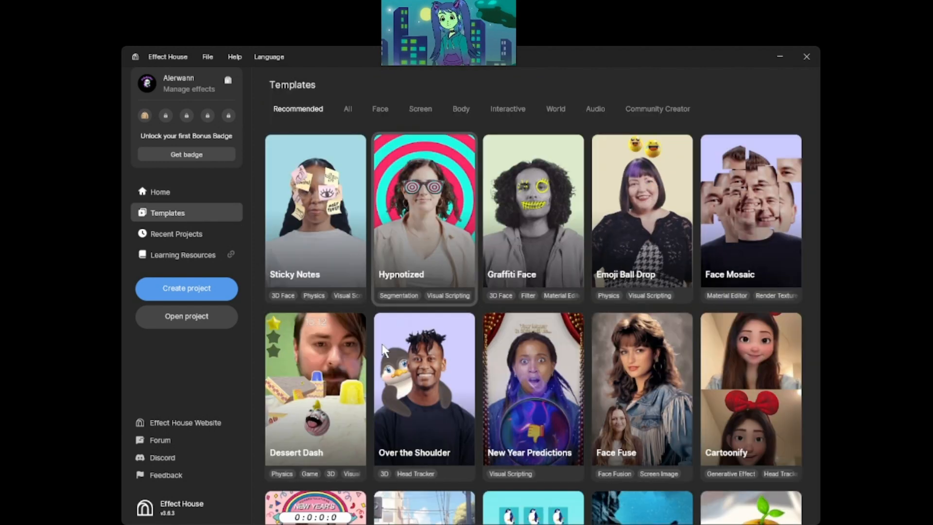
scroll(770, 395, "down", 2)
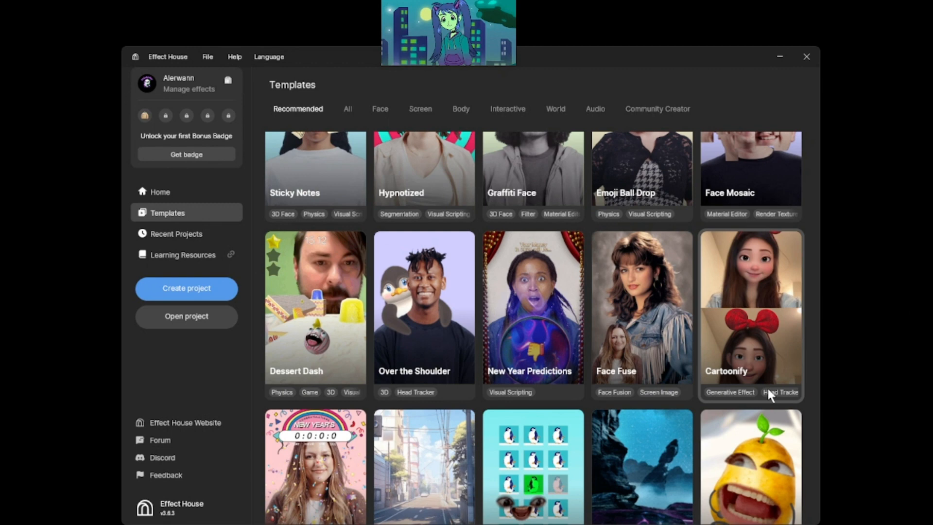
scroll(770, 394, "down", 4)
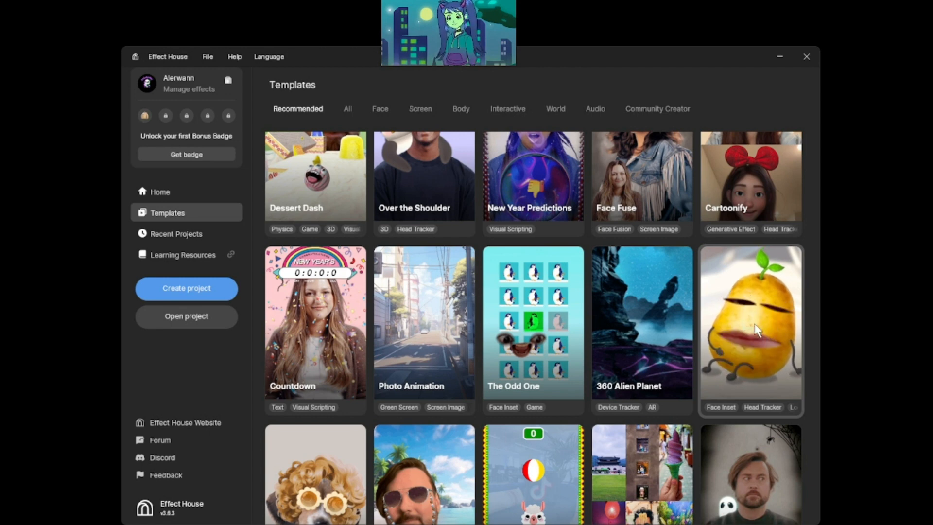
left_click(757, 330)
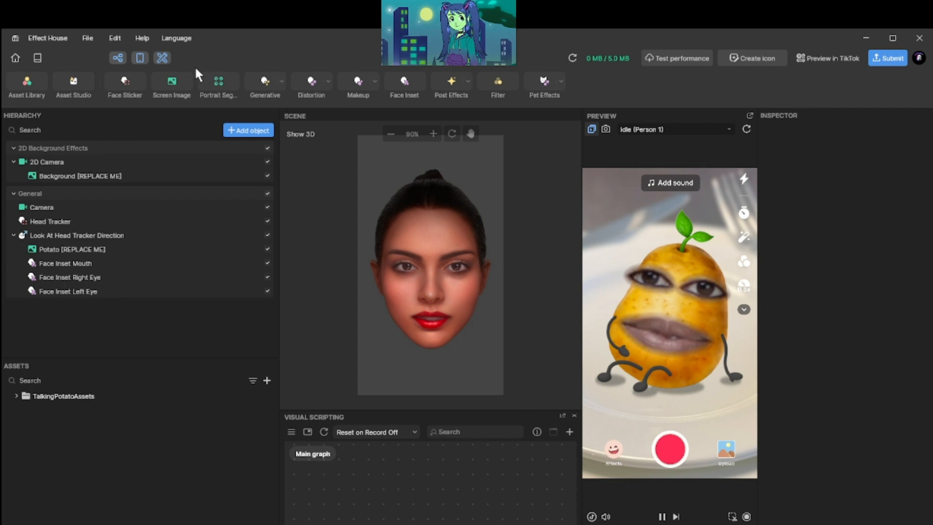
Examine the effects offered under Screen Image, Generative, Distortion, Makeup, Face Inset and Pet Effects.
left_click(187, 38)
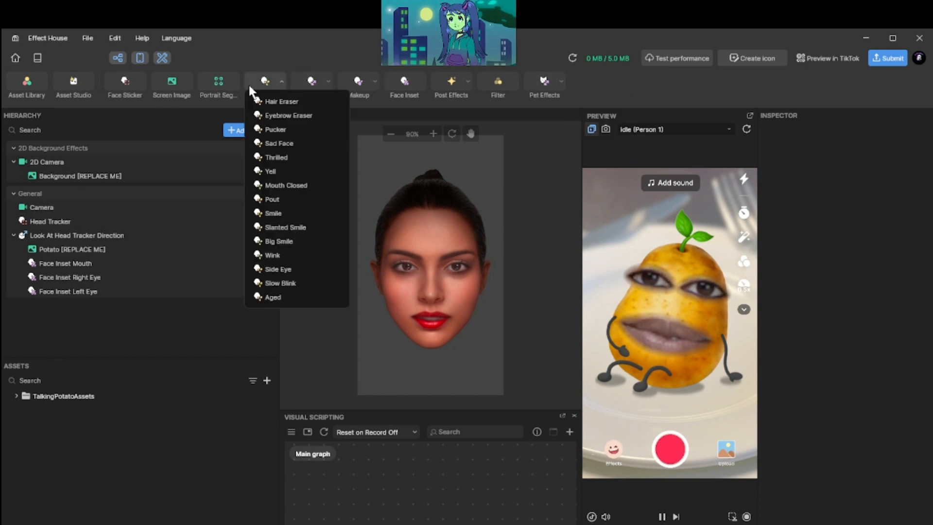
mouse_move(308, 85)
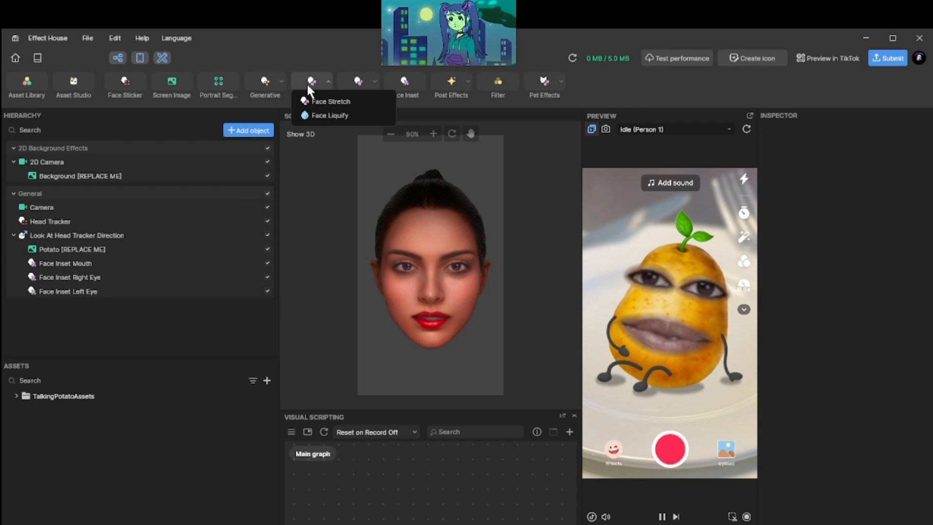
mouse_move(140, 92)
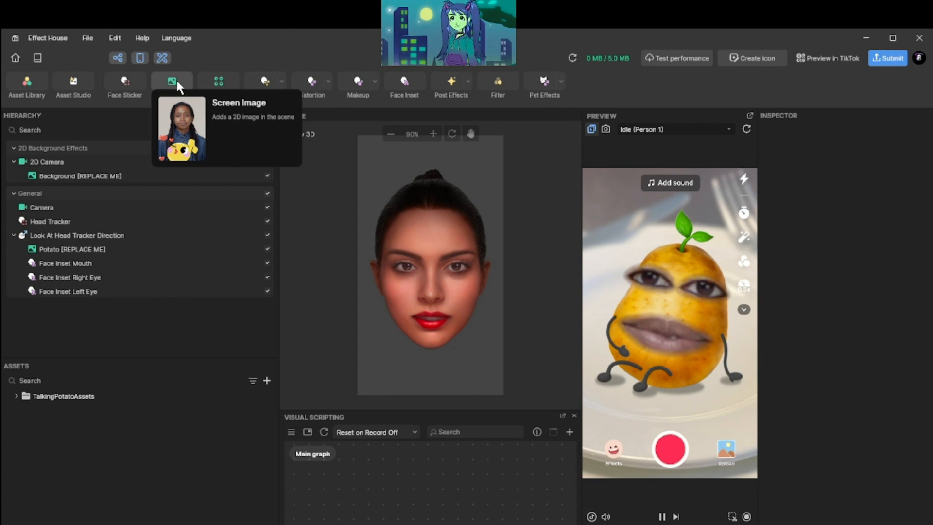
left_click(265, 81)
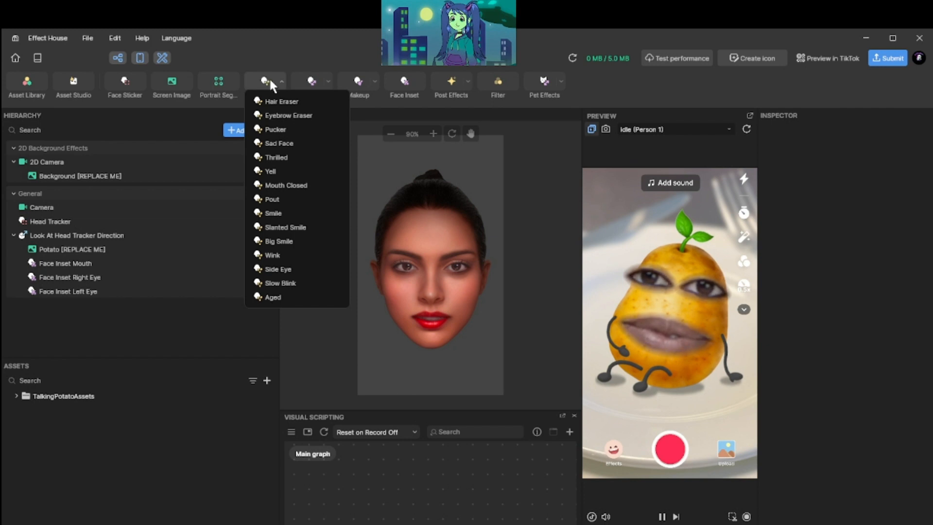
mouse_move(303, 77)
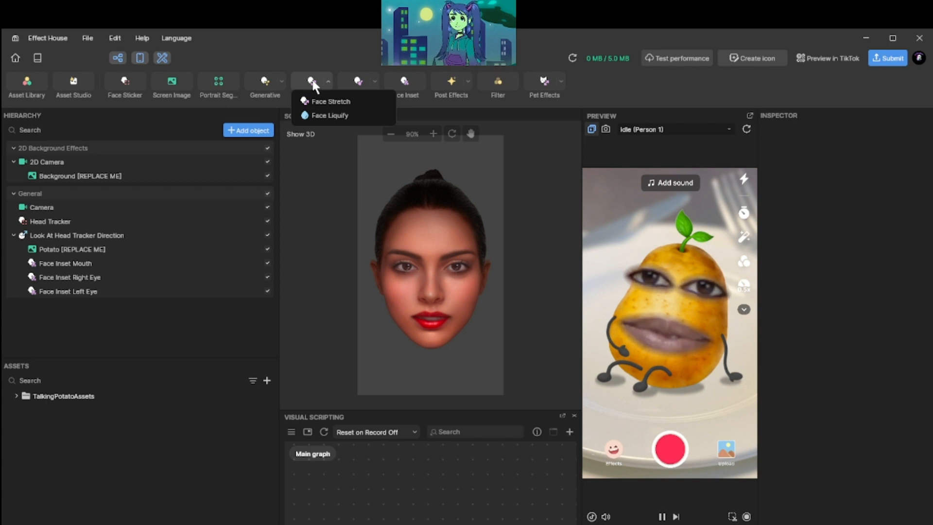
mouse_move(362, 82)
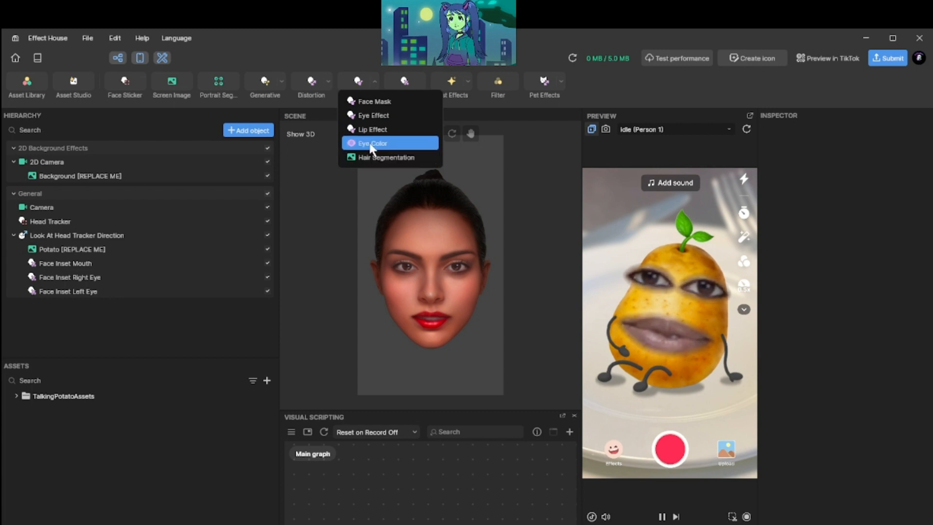
mouse_move(409, 77)
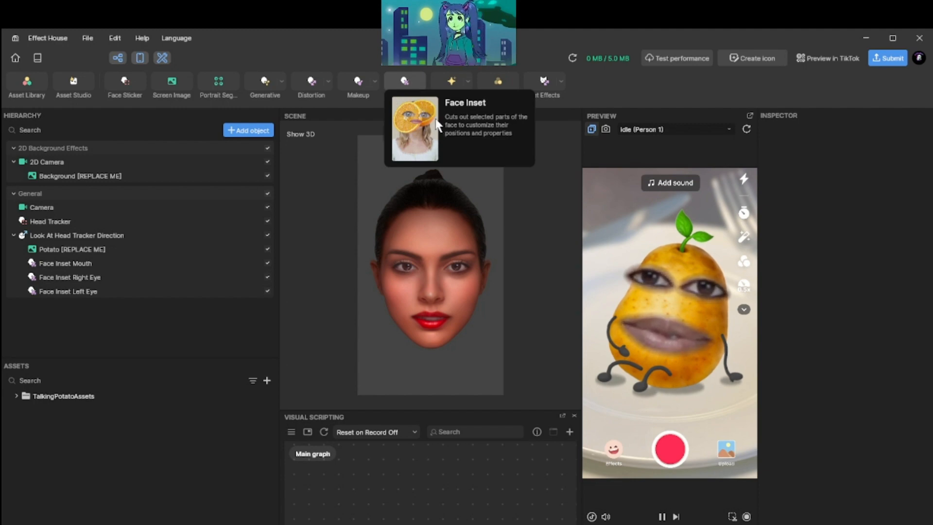
mouse_move(456, 86)
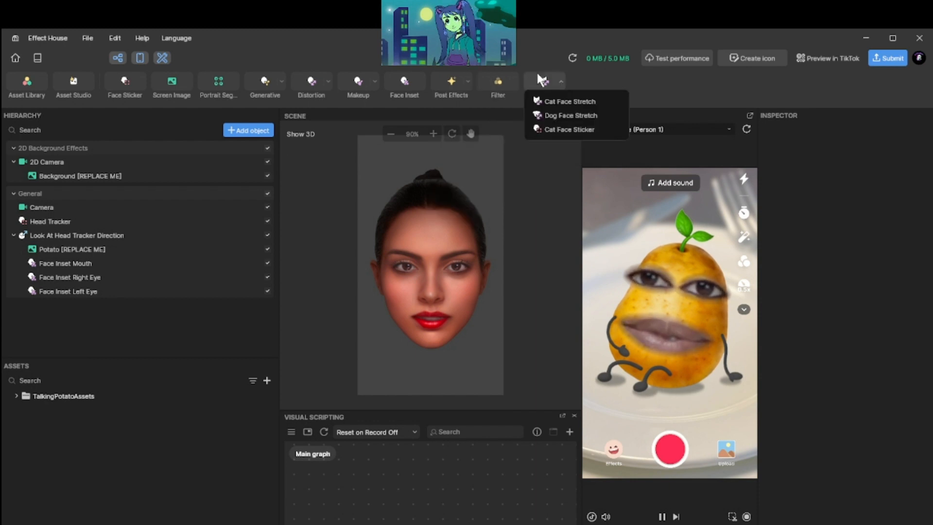
mouse_move(543, 79)
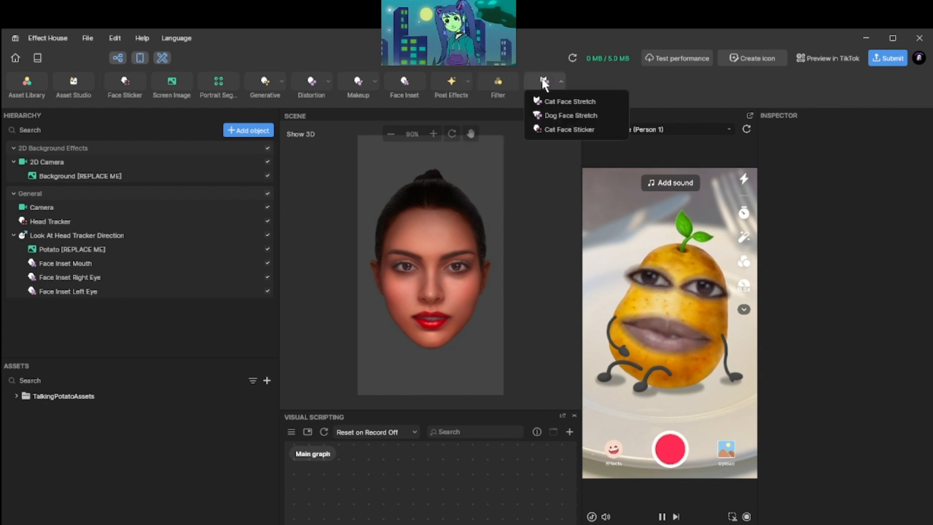
left_click(550, 128)
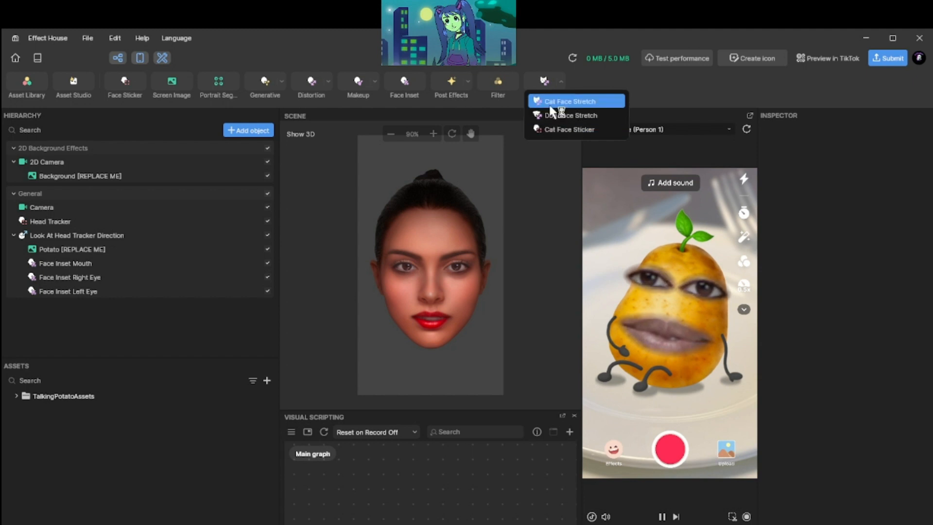
left_click(552, 108)
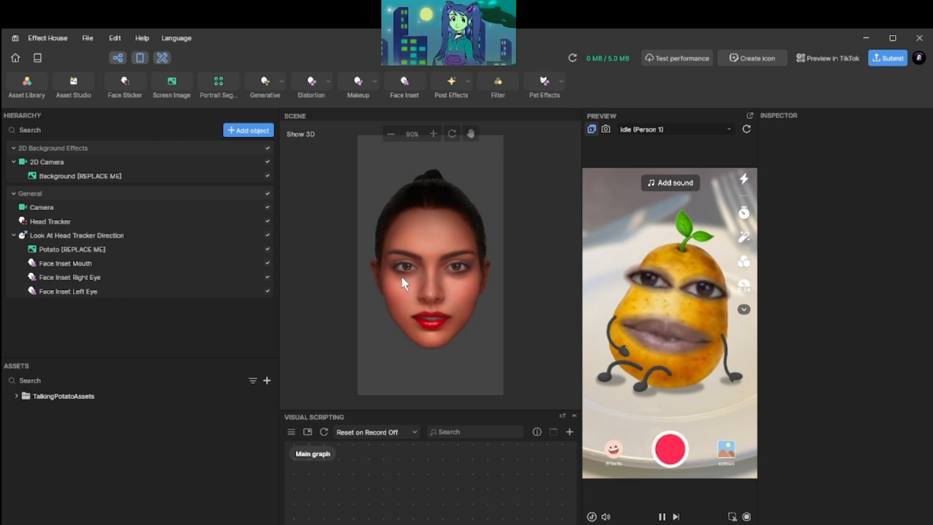
Inspect the face in the 2D scene view by zooming to 120% and back to 90%, and panning it.
left_click(434, 134)
left_click(434, 134)
left_click(433, 134)
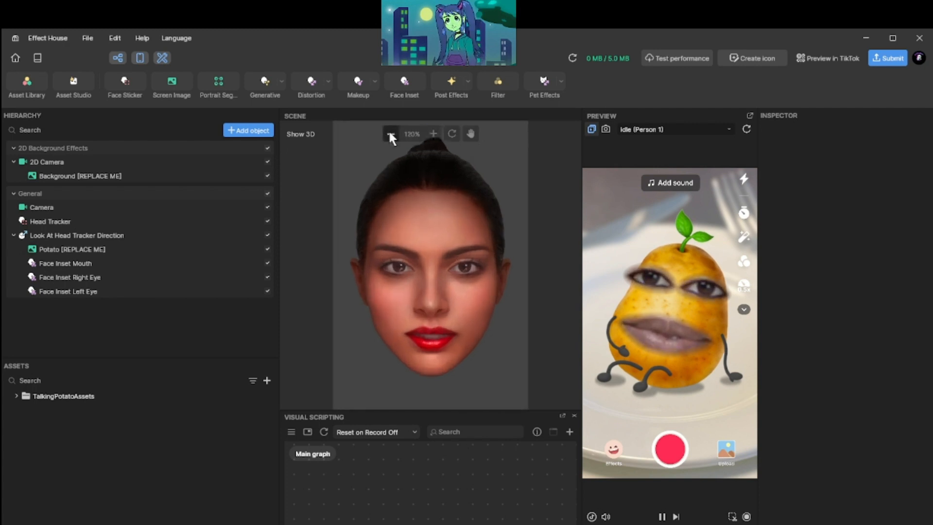
left_click(390, 134)
left_click(390, 134)
left_click(390, 134)
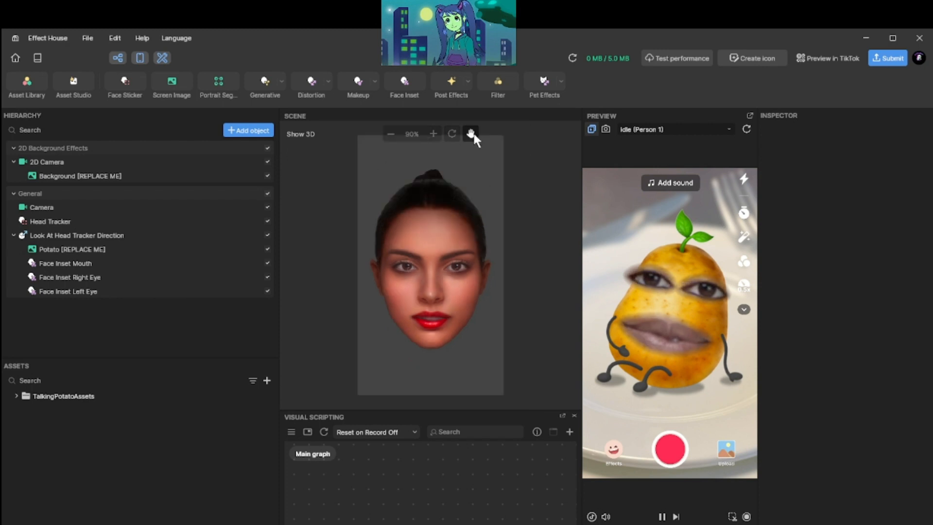
left_click(473, 134)
mouse_move(479, 289)
left_mouse_down()
mouse_move(481, 298)
mouse_move(496, 284)
left_mouse_up()
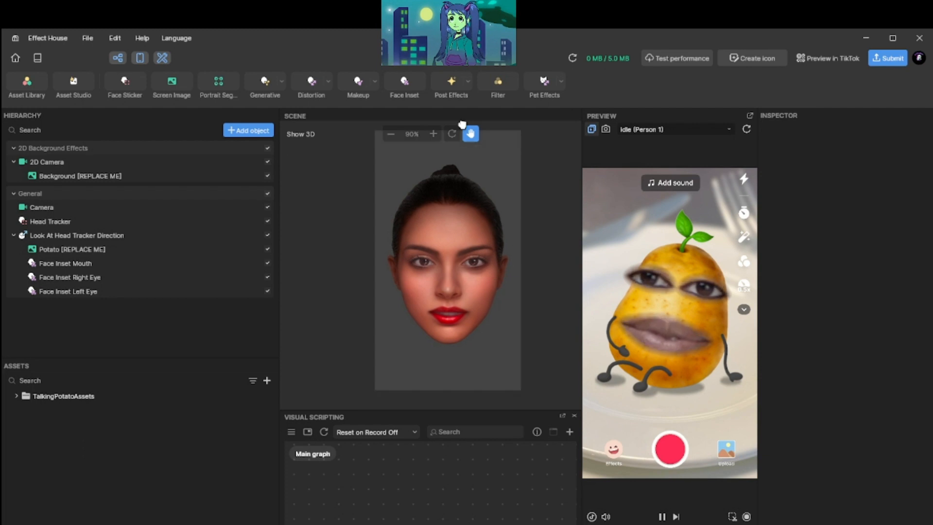
Examine the Start and Update nodes of the main graph in a temporarily enlarged visual scripting area.
left_click_drag(442, 411, 442, 213)
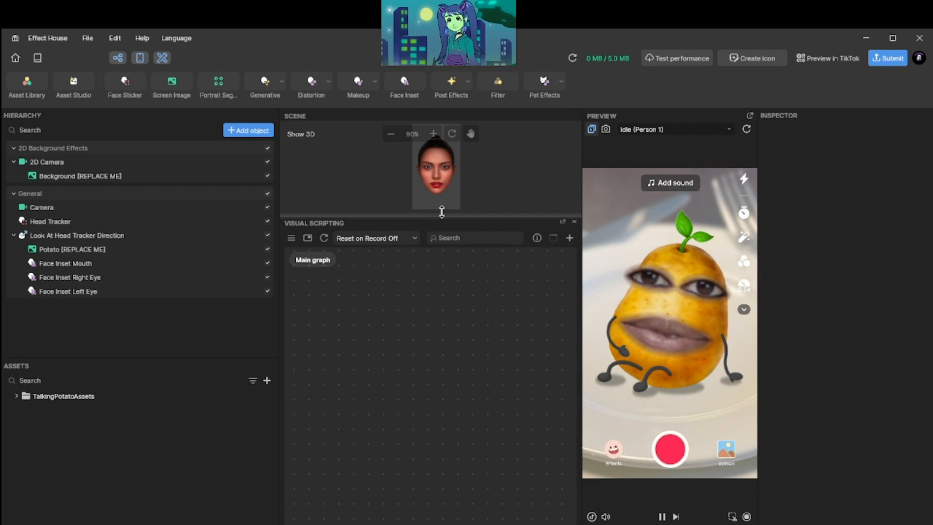
left_click_drag(442, 212, 442, 209)
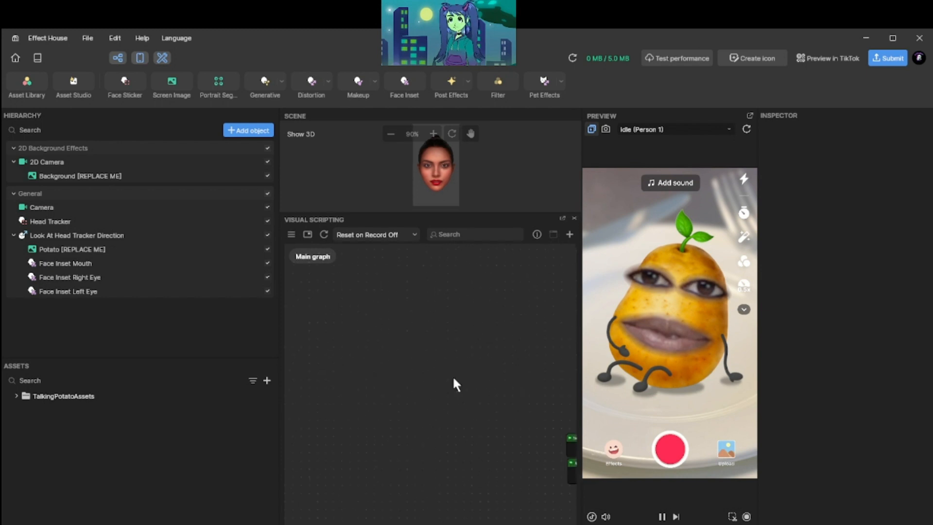
key("f")
middle_click_drag(538, 346, 467, 372)
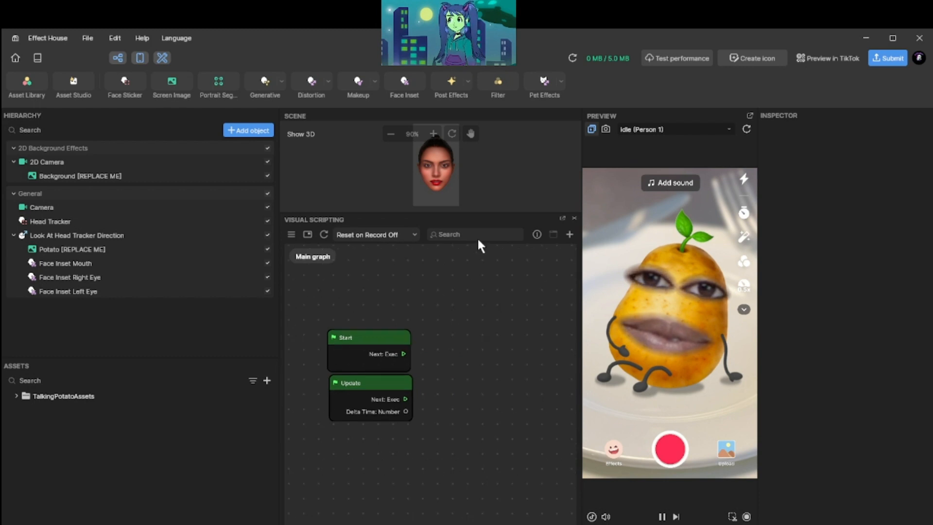
left_click_drag(479, 214, 486, 408)
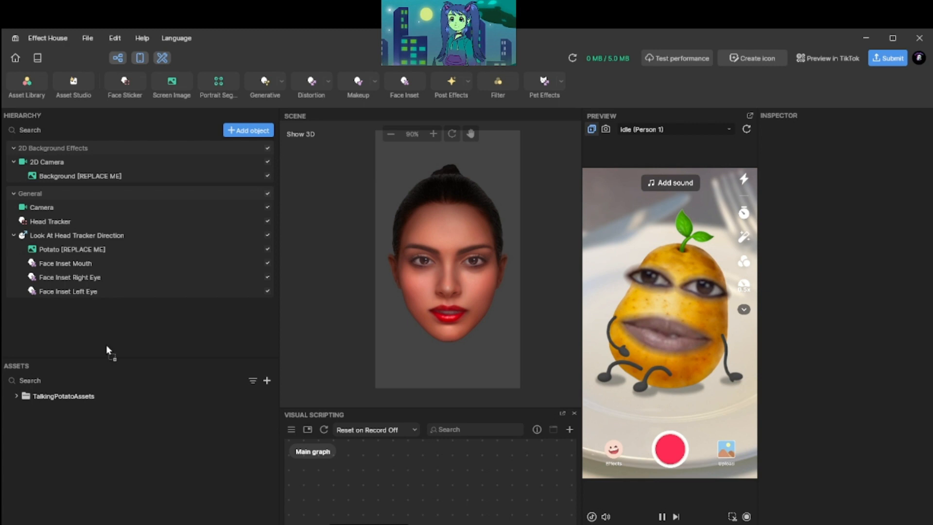
Inspect the properties of the Background [REPLACE ME] object under the 2D Camera.
left_click(106, 445)
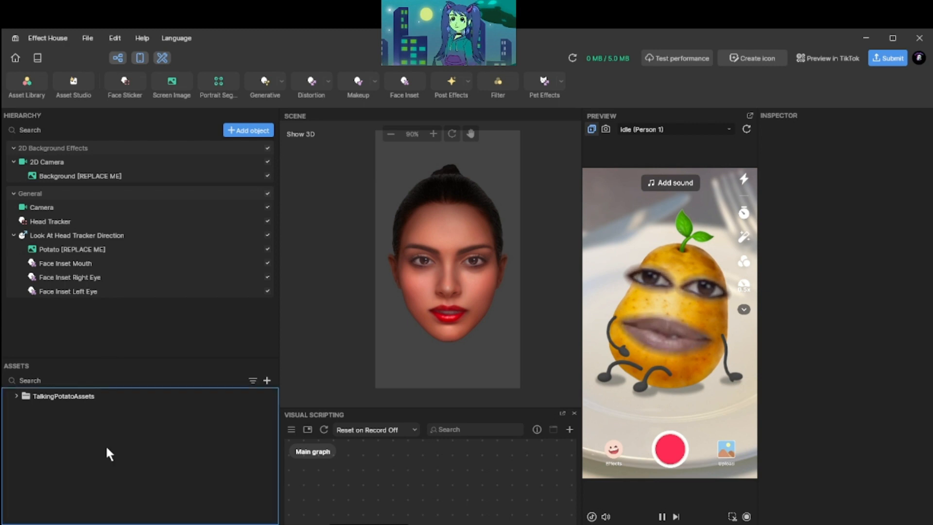
left_click(100, 171)
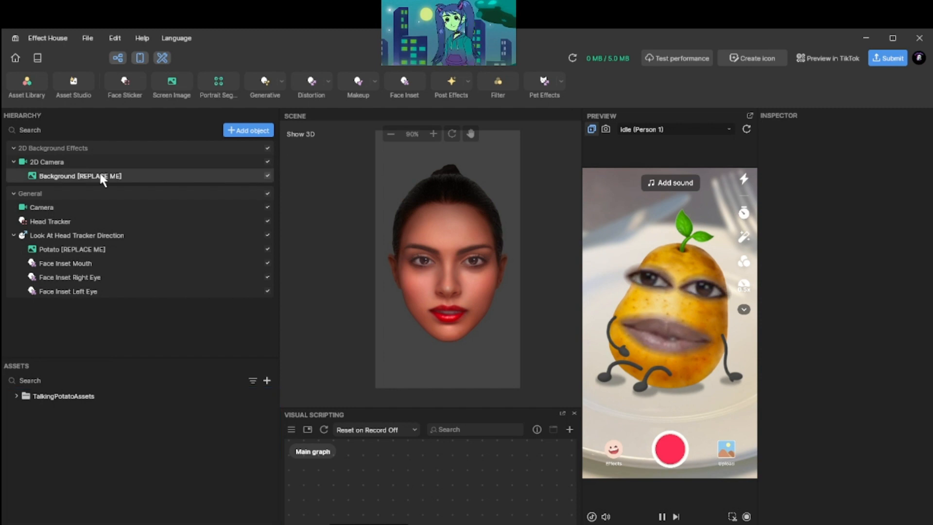
left_click(101, 176)
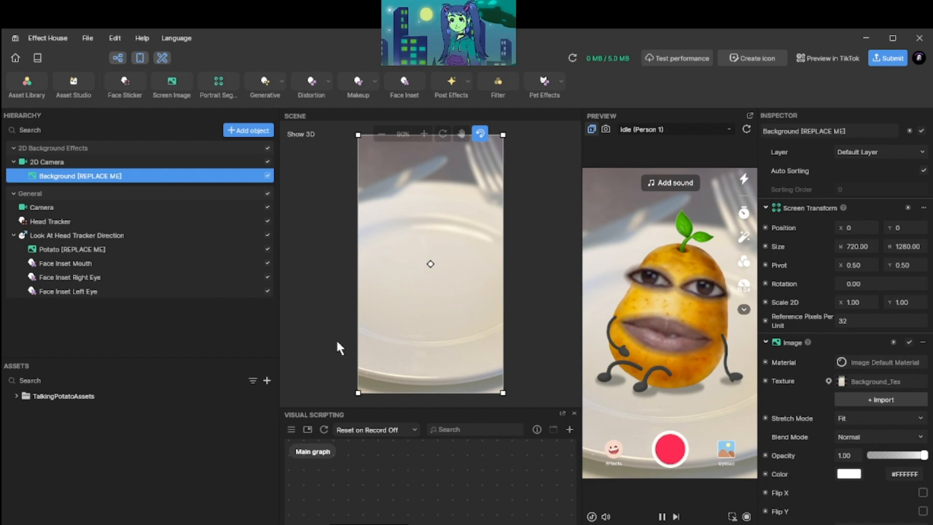
Import the images "fond jungle vertical" and "panda en entier" from the computer as assets and preview the new textures.
left_click(268, 380)
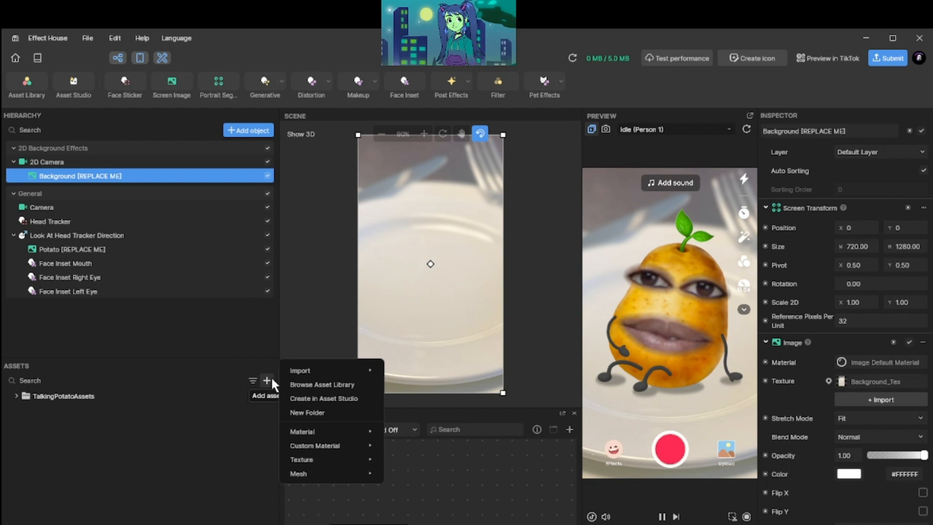
mouse_move(331, 370)
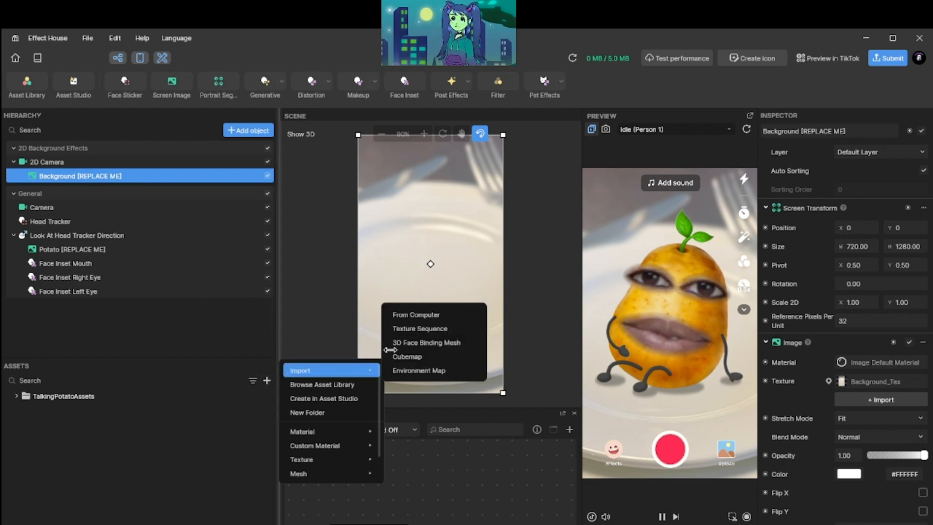
left_click(417, 315)
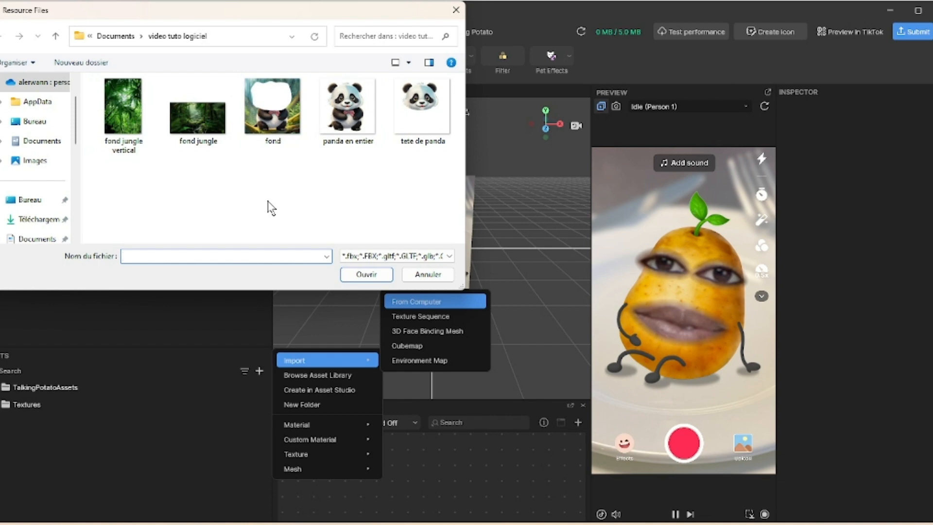
left_click(346, 132)
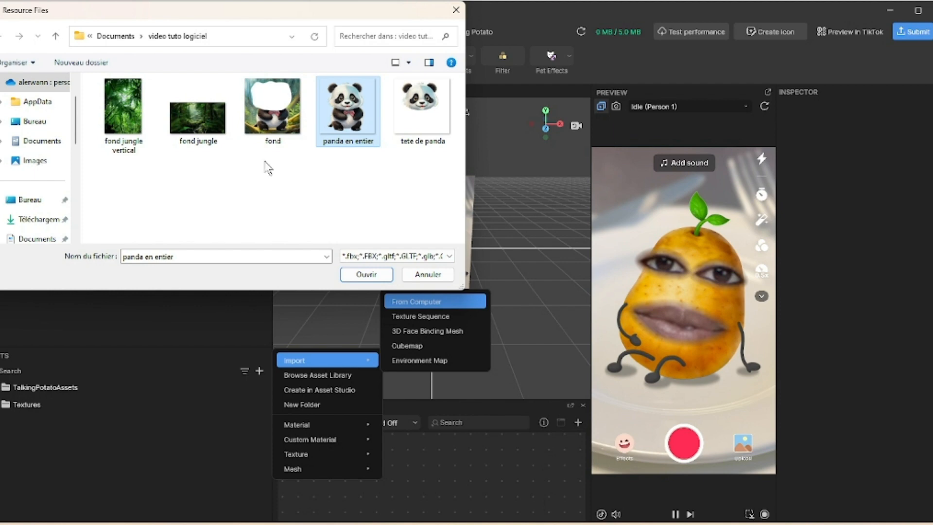
left_click(136, 139, "ctrl")
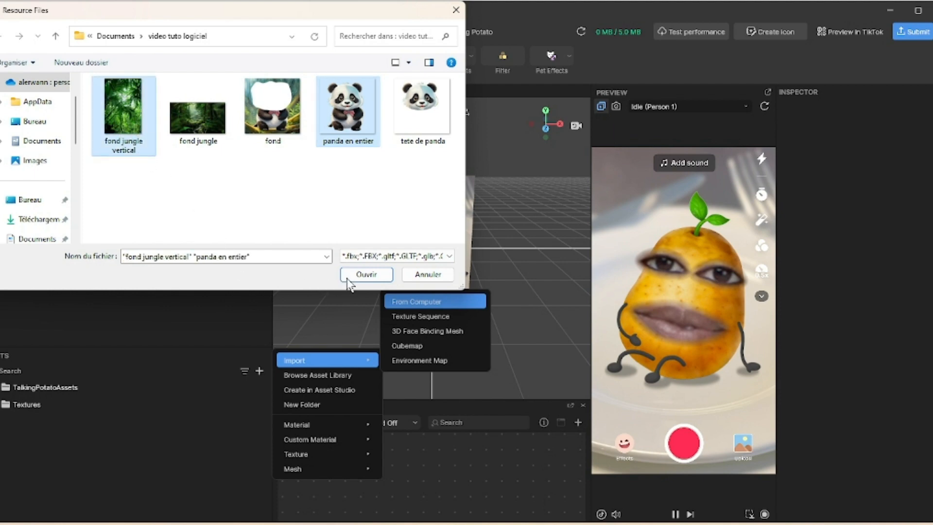
left_click(367, 275)
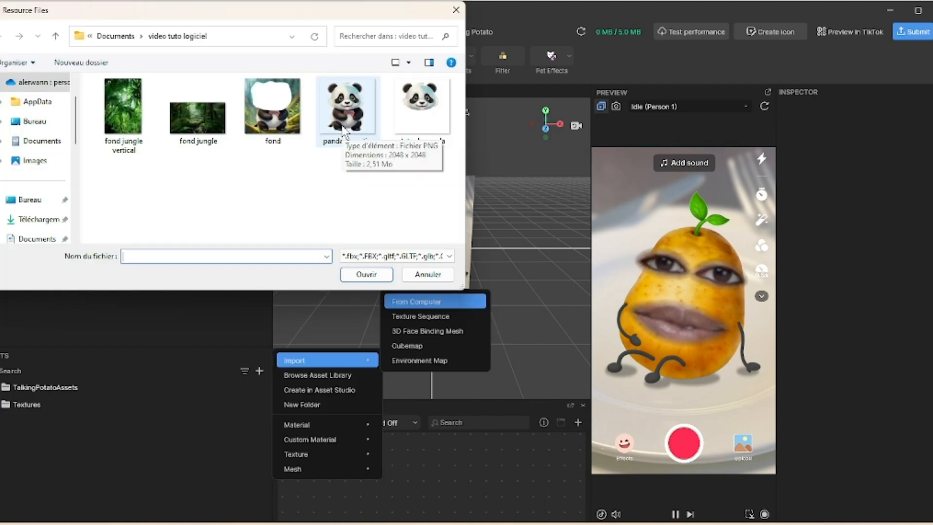
left_click(344, 132)
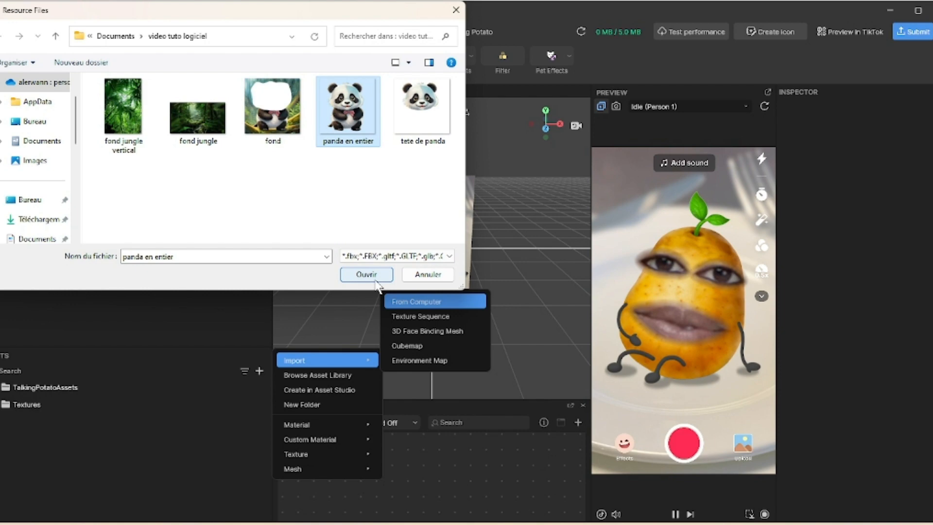
double_click(363, 117)
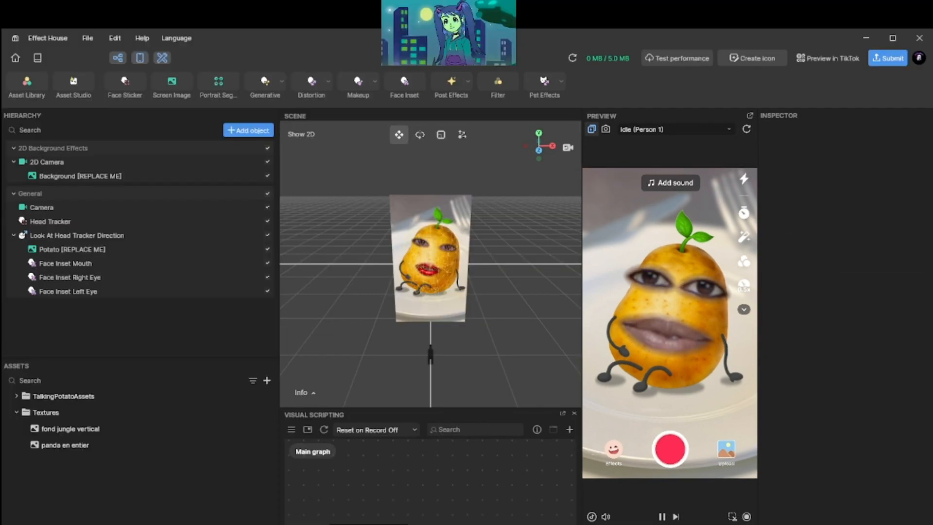
left_click(63, 429)
left_click(63, 445)
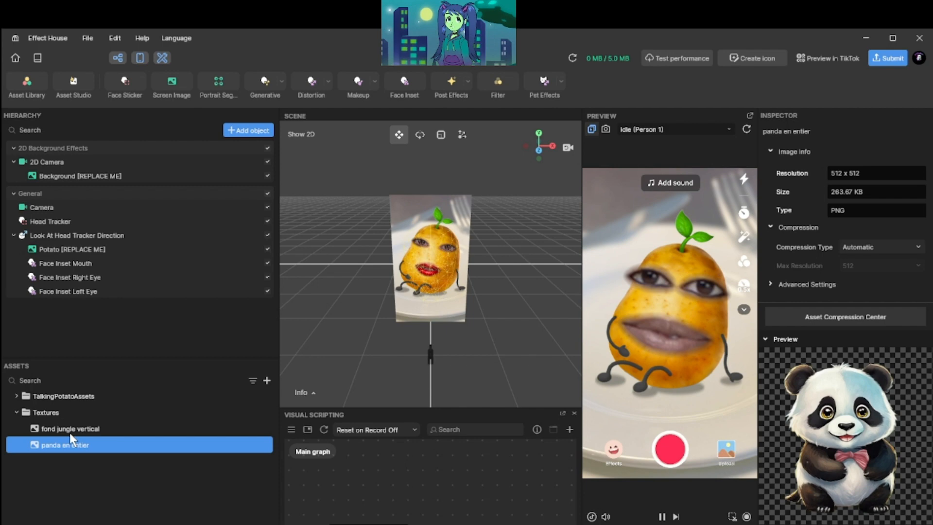
Replace the texture of the Background [REPLACE ME] object with "fond jungle vertical".
left_click(54, 177)
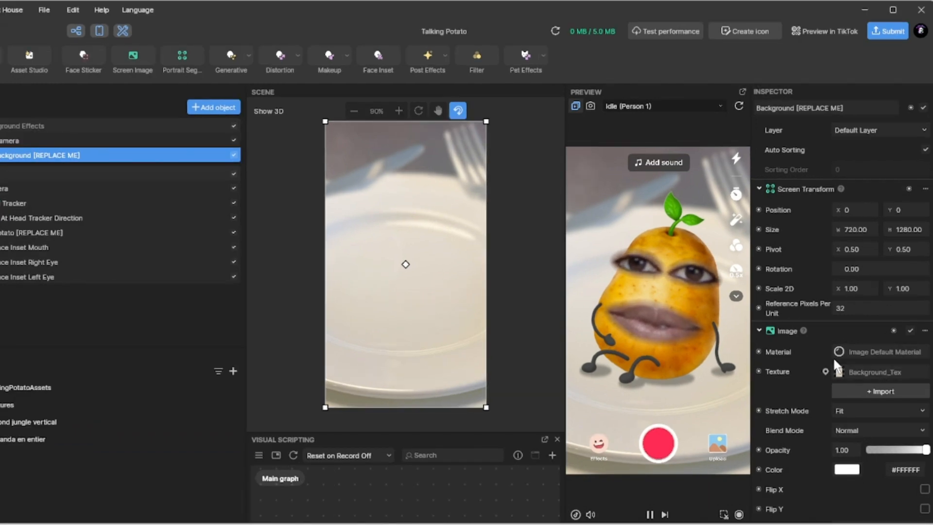
left_click(883, 372)
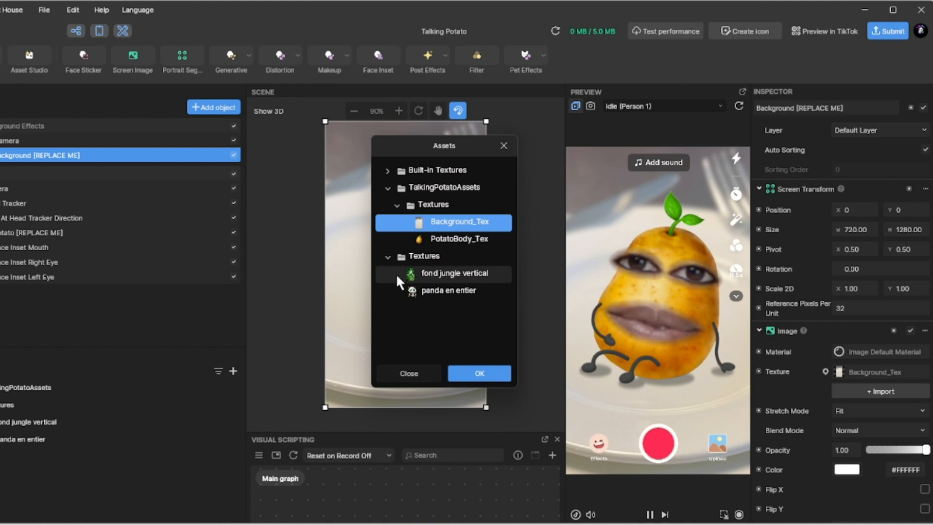
left_click(485, 275)
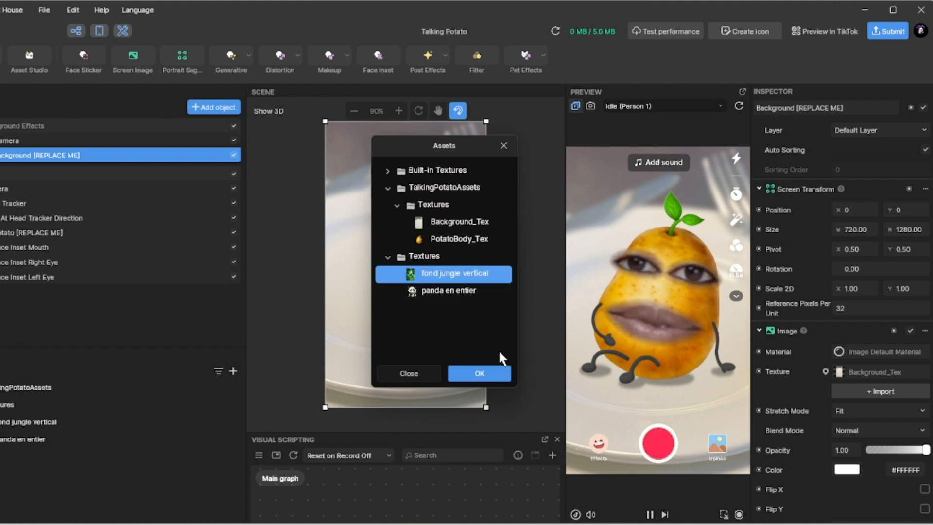
left_click(498, 374)
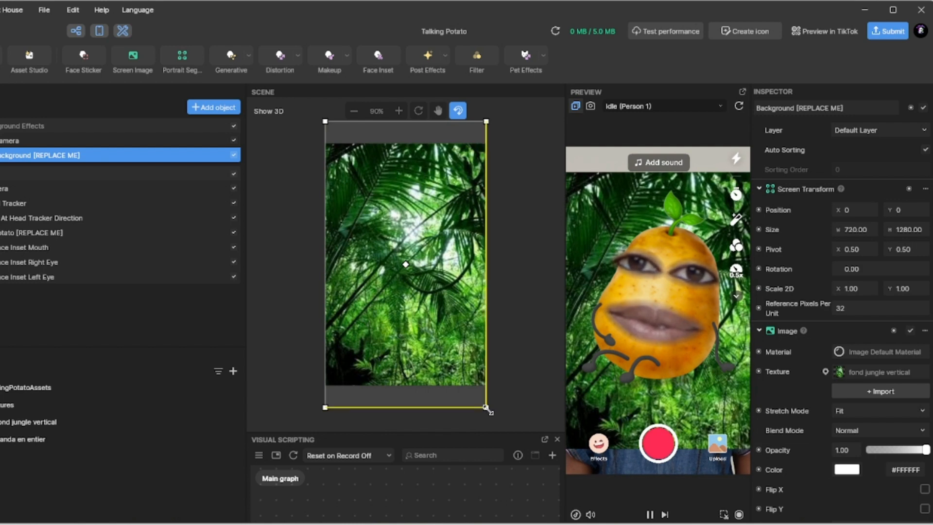
Enlarge the jungle background in the 2D scene to about 892 by 1586 so it fills the whole preview.
left_click_drag(487, 410, 507, 444)
left_click_drag(325, 121, 306, 69)
mouse_move(431, 314)
left_mouse_down()
mouse_move(421, 298)
mouse_move(428, 317)
left_mouse_up()
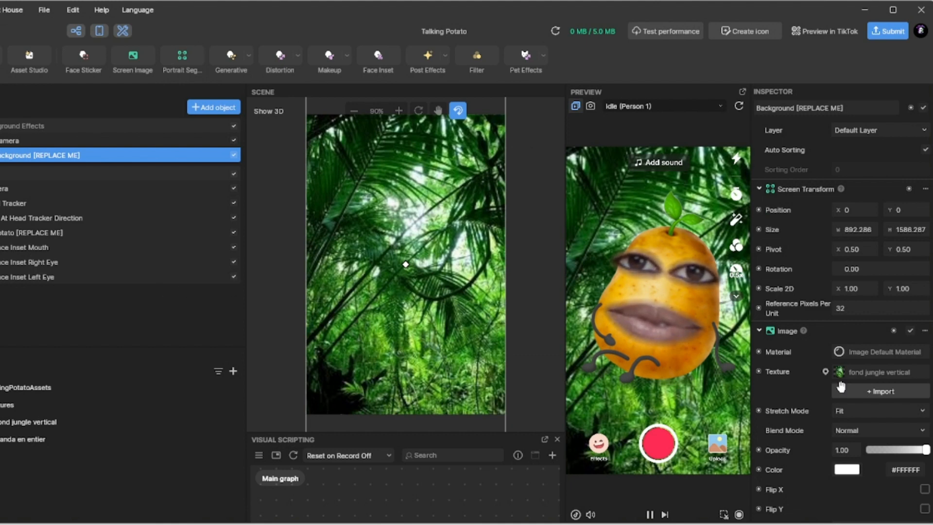
mouse_move(925, 450)
left_mouse_down()
mouse_move(898, 451)
mouse_move(926, 450)
left_mouse_up()
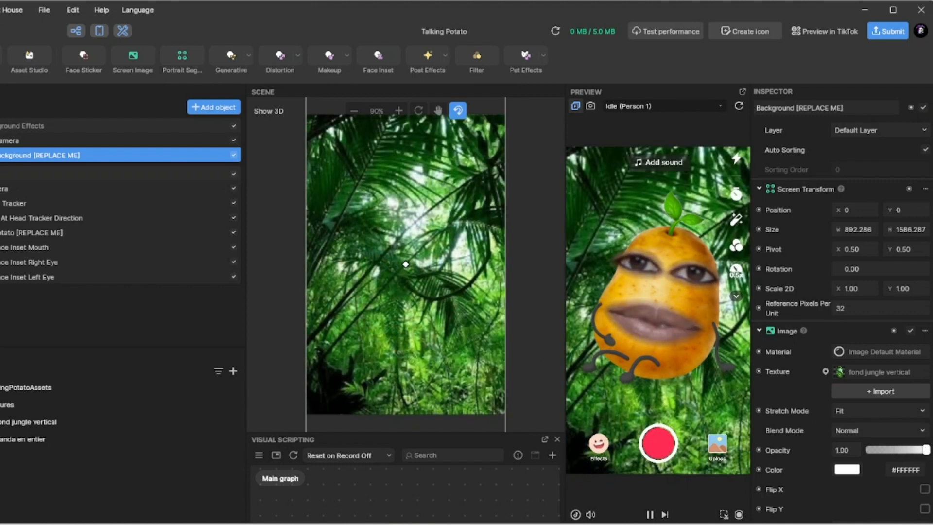
Replace the texture of the Potato [REPLACE ME] object with "panda en entier" and hide the visual scripting area.
left_click(47, 233)
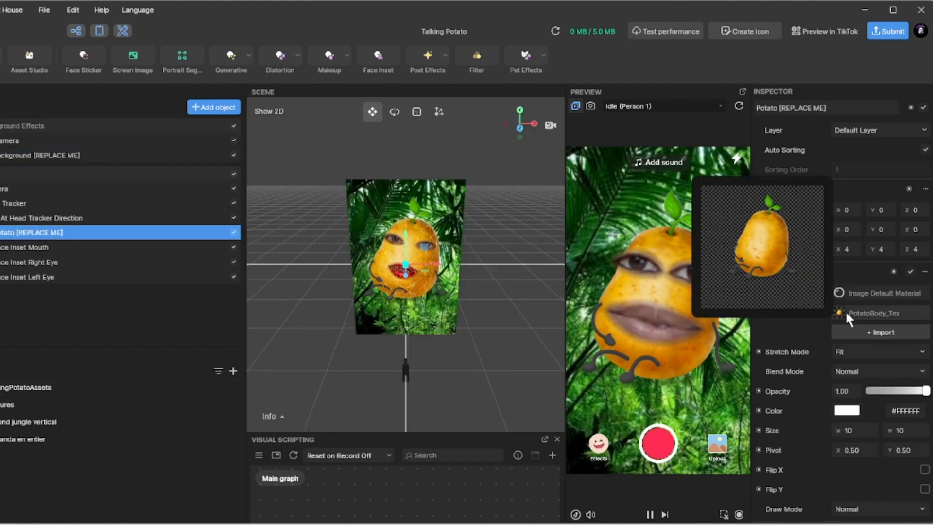
left_click(864, 309)
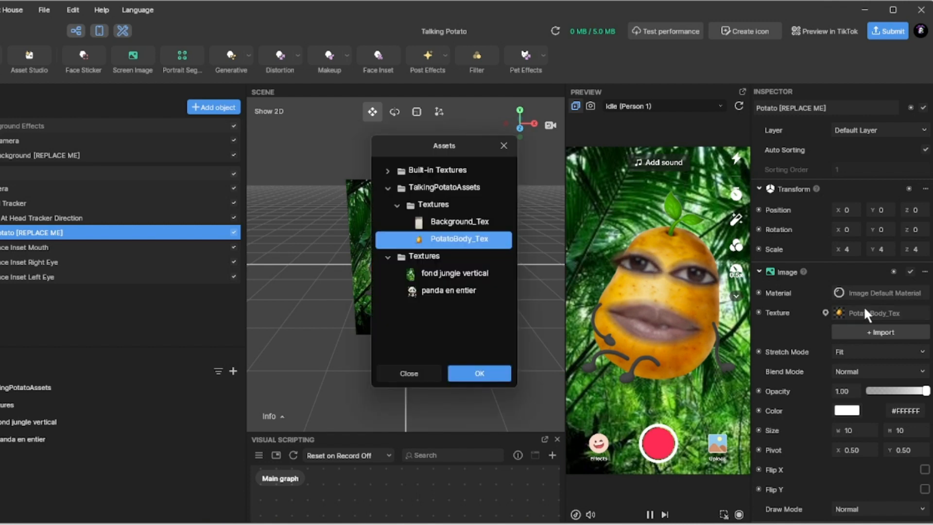
left_click(460, 290)
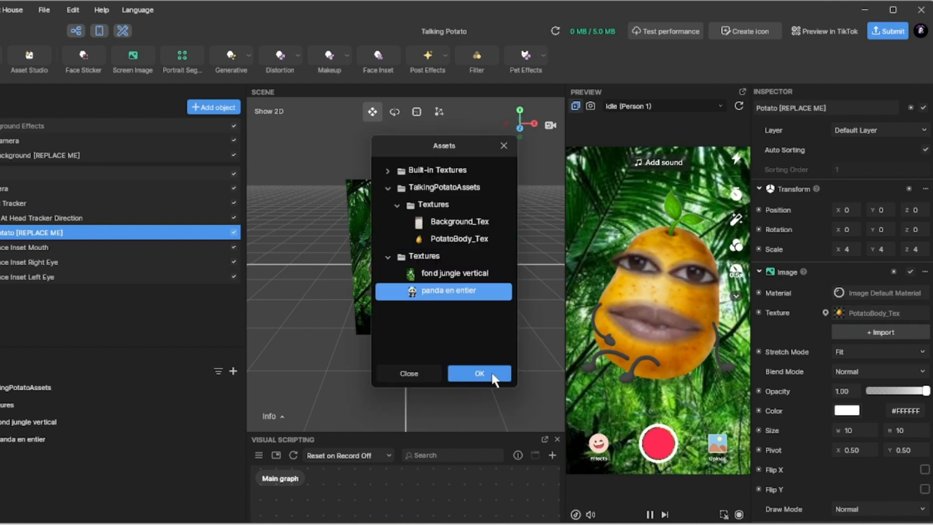
left_click(479, 373)
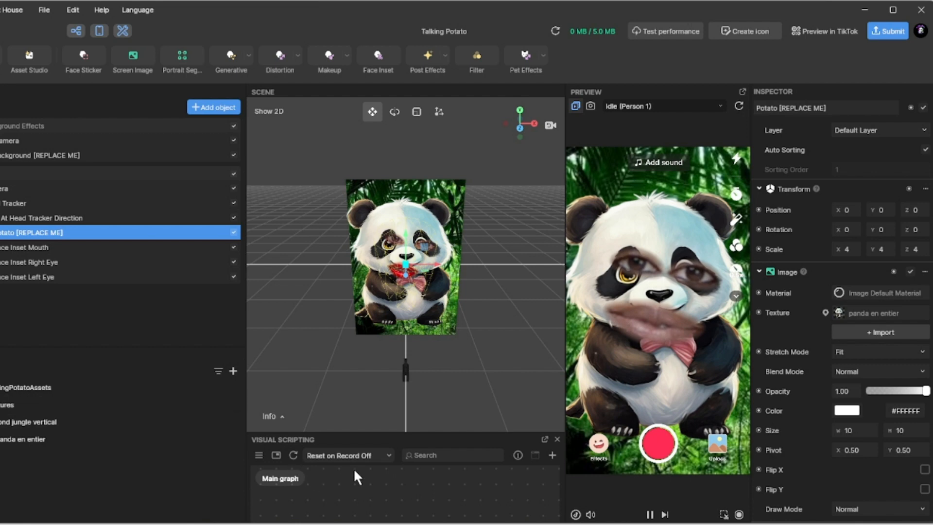
left_click(73, 29)
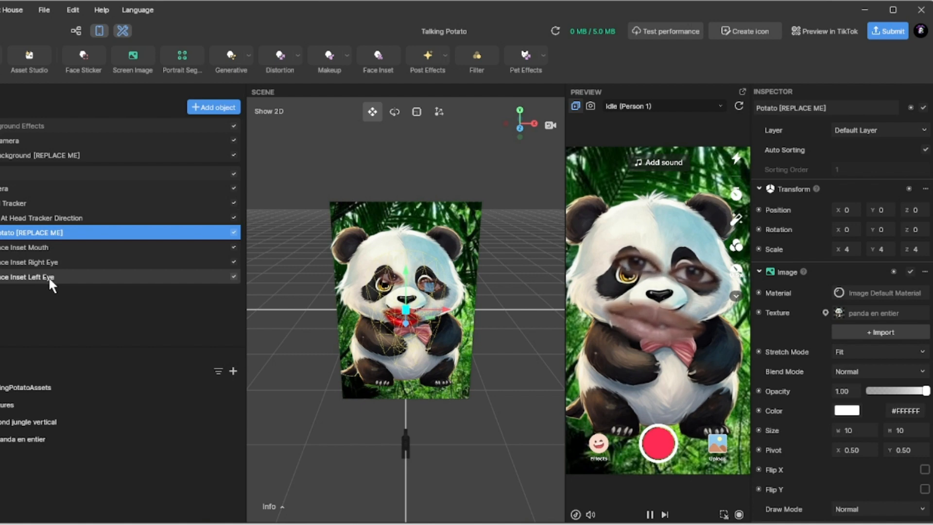
Try a lower opacity and the PotatoBody_Tex input texture on Face Inset Left Eye, and restore Face Mask Output.
left_click(123, 273)
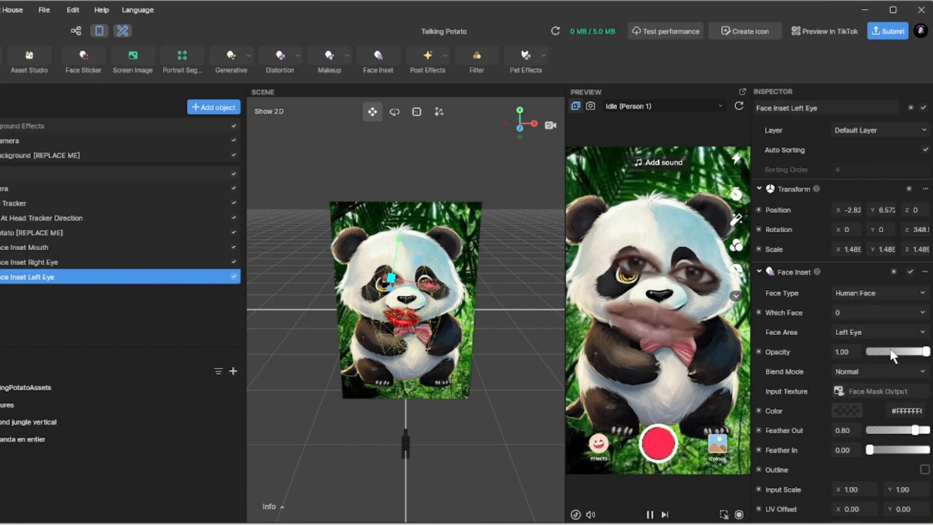
mouse_move(926, 351)
left_mouse_down()
mouse_move(917, 354)
mouse_move(927, 352)
left_mouse_up()
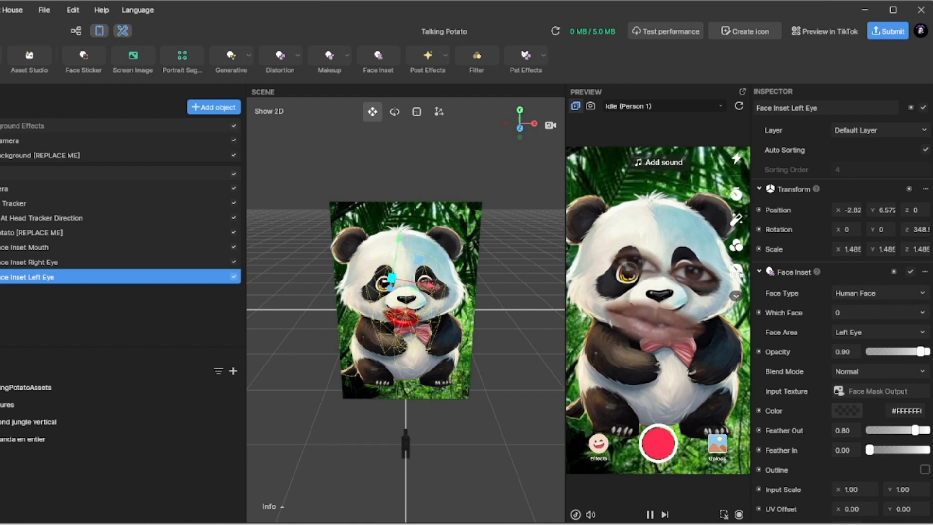
left_click(891, 391)
scroll(444, 298, "down", 6)
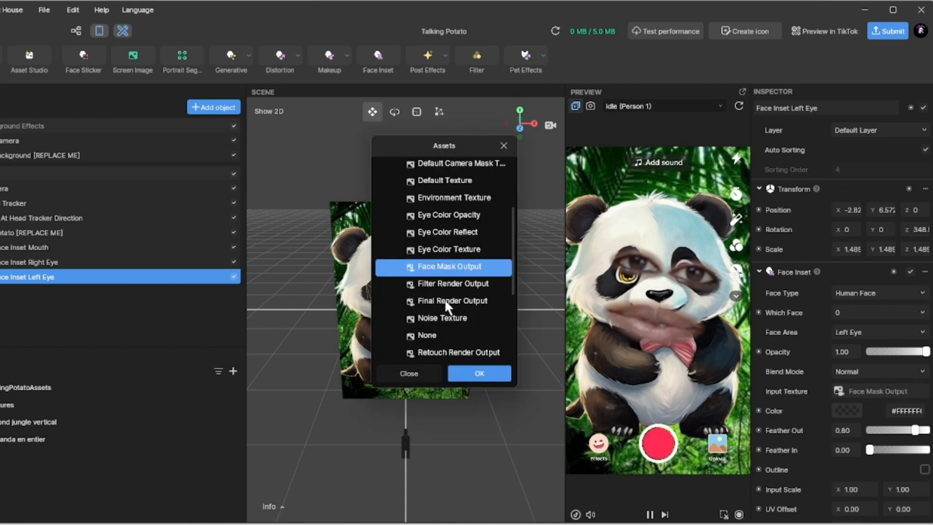
left_click(488, 377)
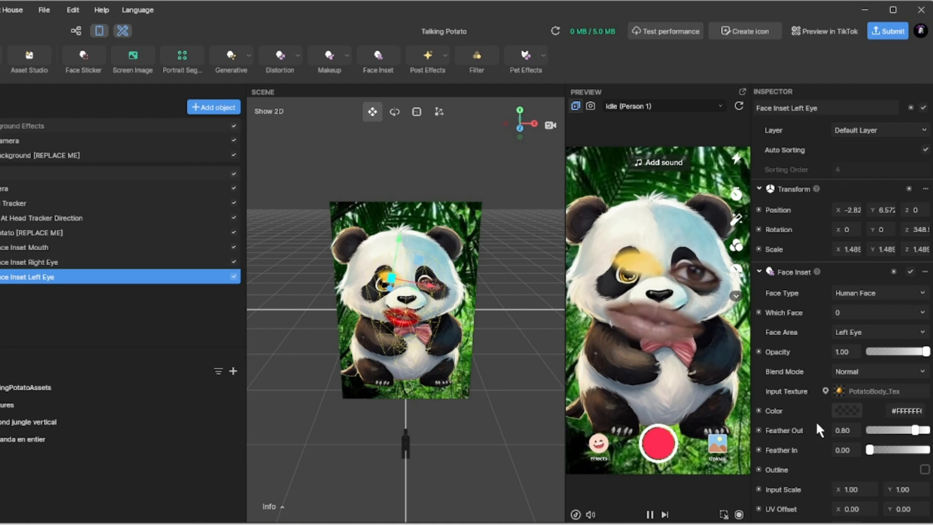
left_click(866, 389)
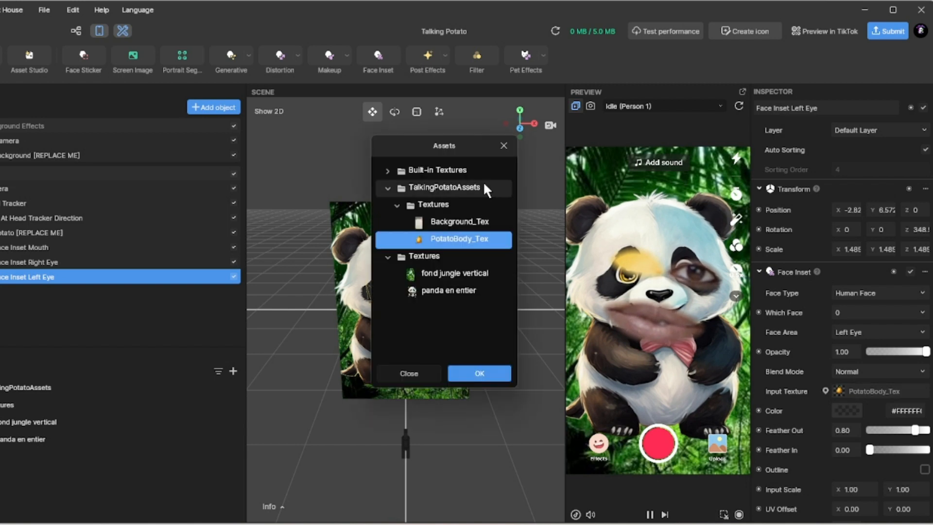
scroll(473, 291, "down", 3)
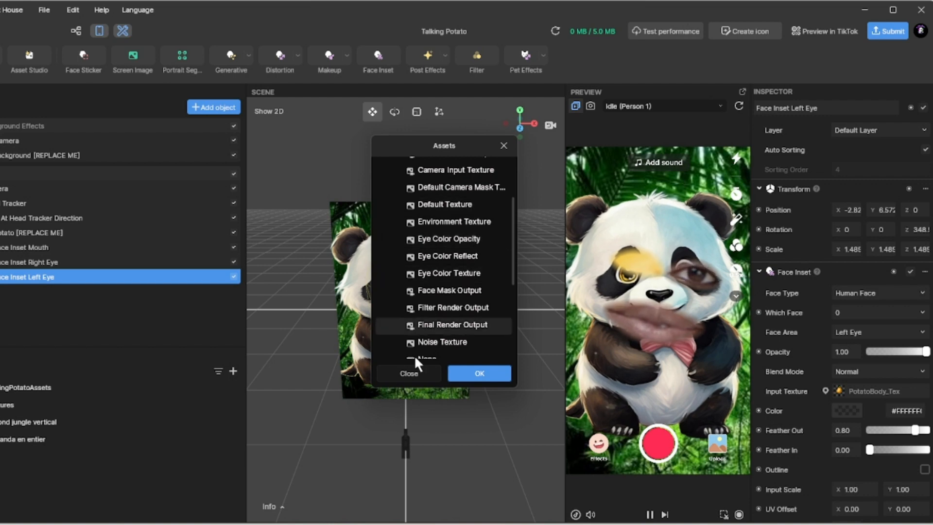
left_click(400, 374)
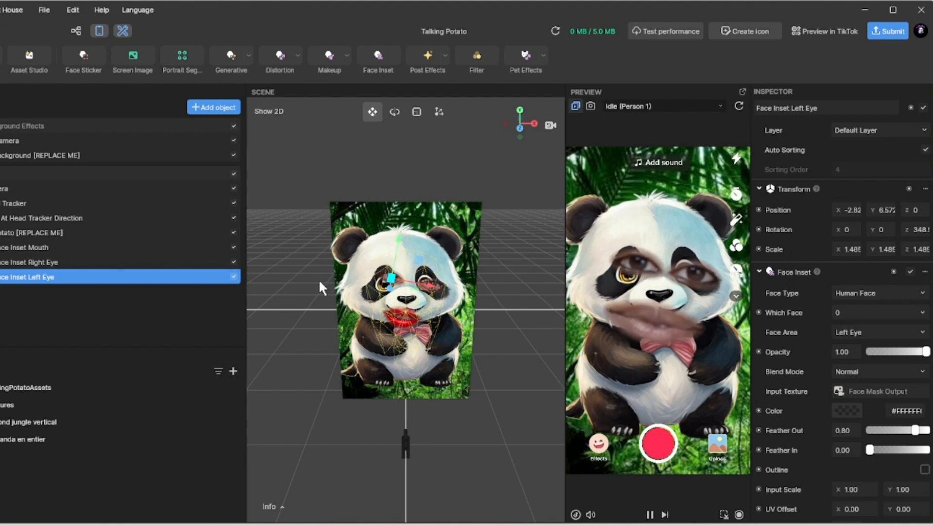
left_click(423, 420)
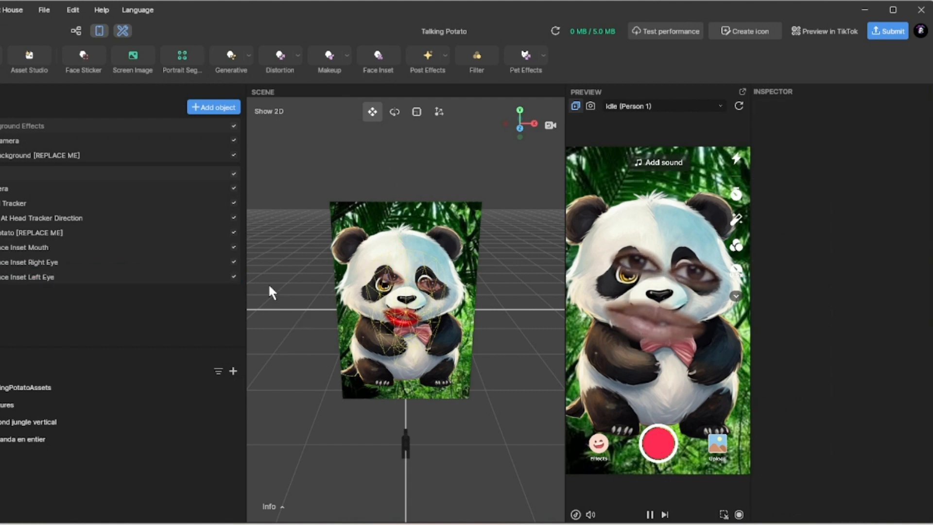
Move Face Inset Left Eye over the panda's matching eye, to a position of about X -4.84, Y 5.73.
left_click(41, 277)
mouse_move(392, 279)
left_mouse_down()
mouse_move(397, 284)
mouse_move(386, 286)
left_mouse_up()
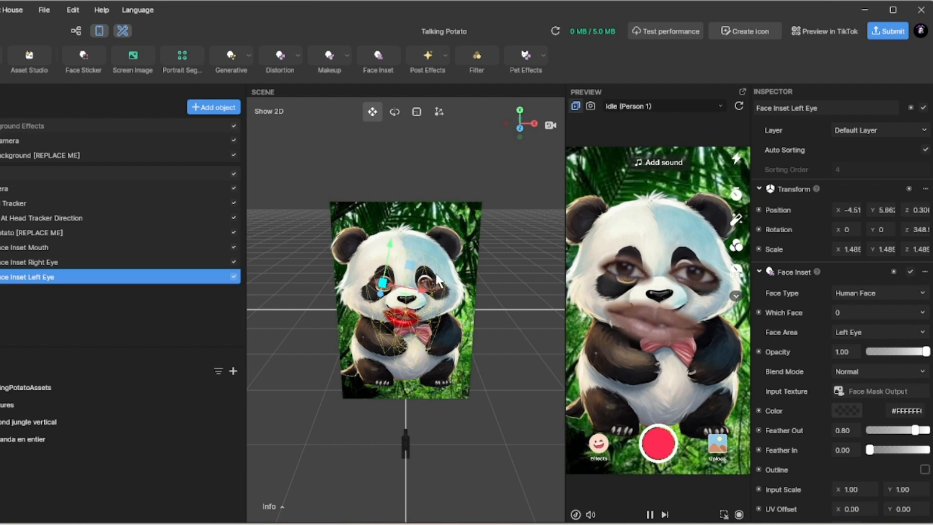
left_click_drag(424, 295, 431, 242)
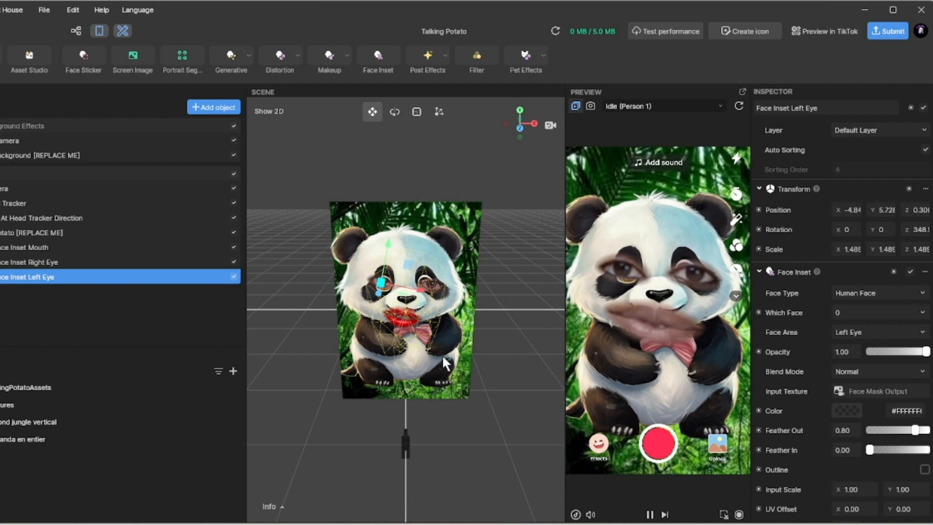
Rotate Face Inset Left Eye until it sits nearly level, to about X 359, Y 2.7, Z 357 degrees.
left_click(395, 113)
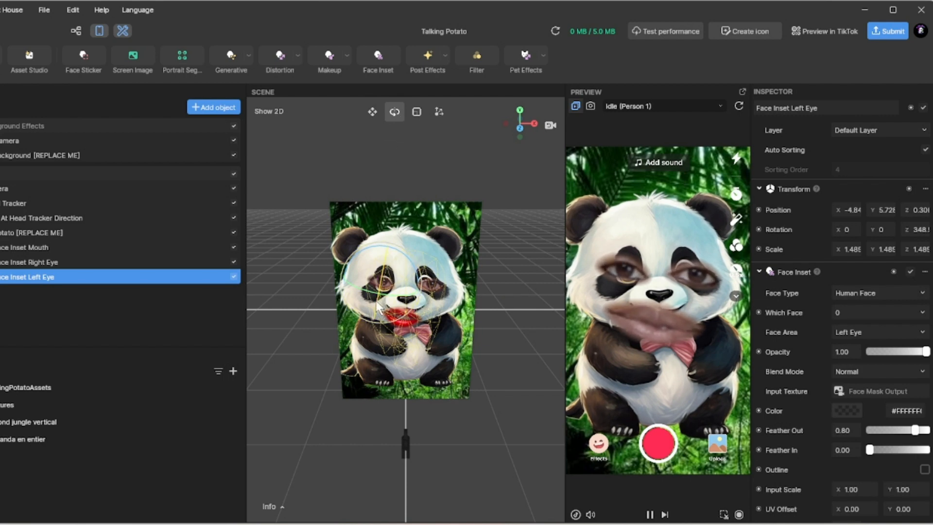
mouse_move(384, 302)
left_mouse_down()
mouse_move(390, 308)
mouse_move(394, 298)
left_mouse_up()
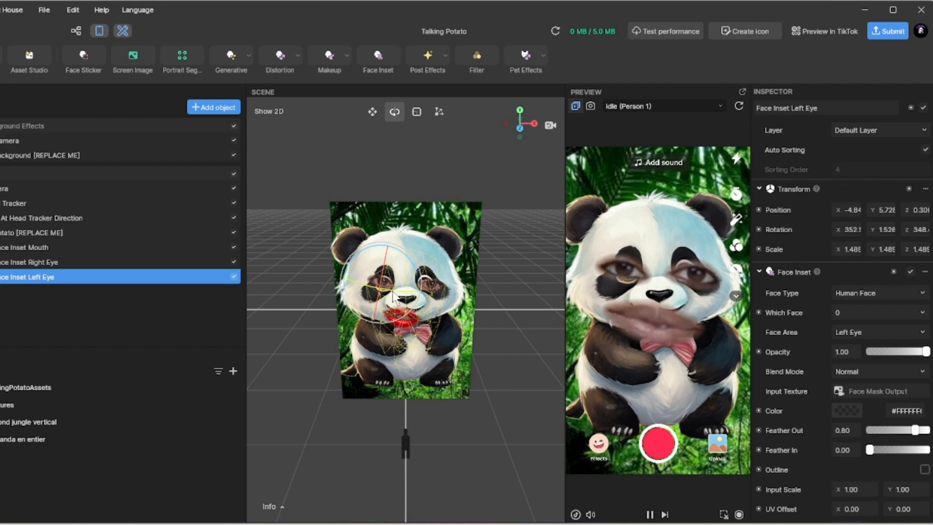
key("ctrl+z")
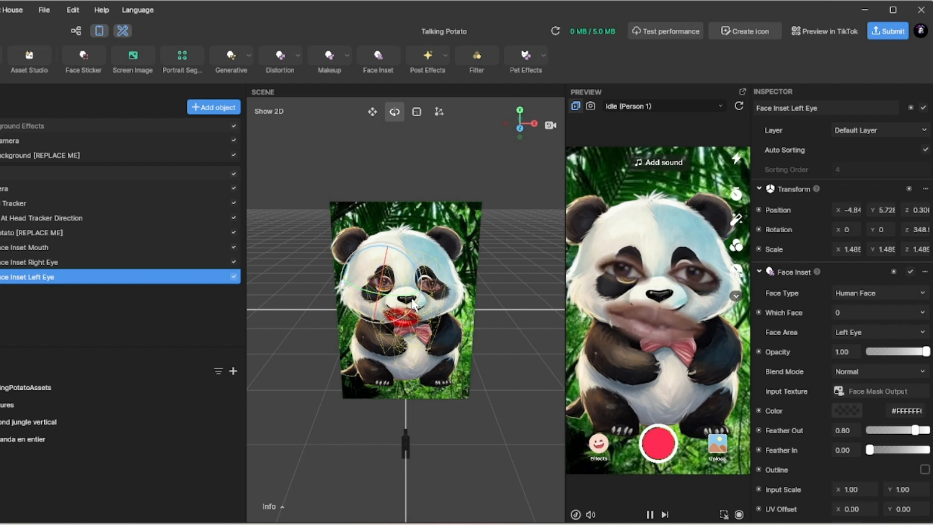
left_click_drag(417, 305, 418, 295)
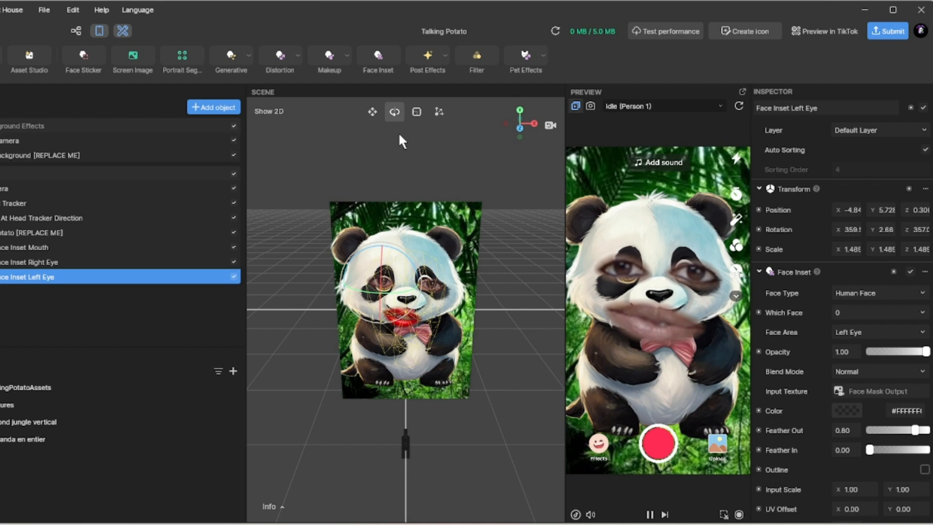
Scale Face Inset Left Eye narrower and taller to cover the panda's eye, about X 1.19, Y 2.59, Z 1.88.
key("r")
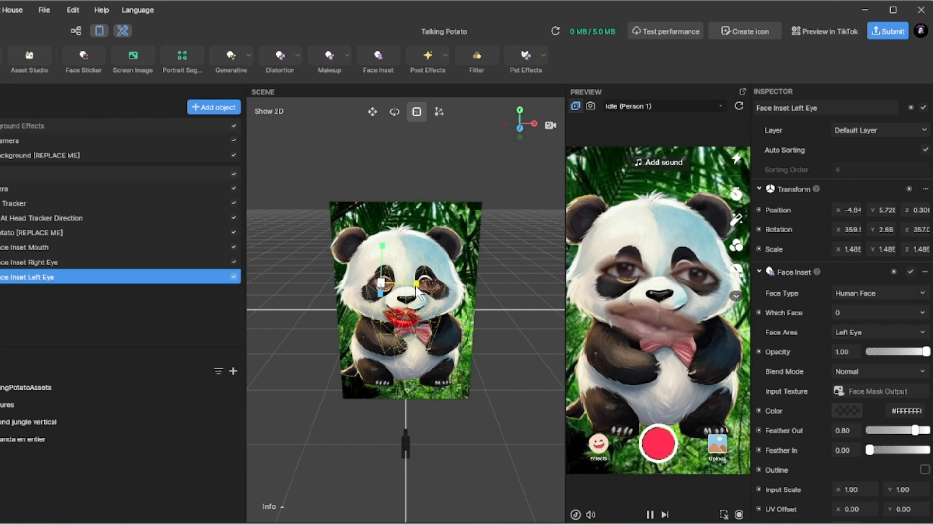
left_click_drag(417, 287, 402, 290)
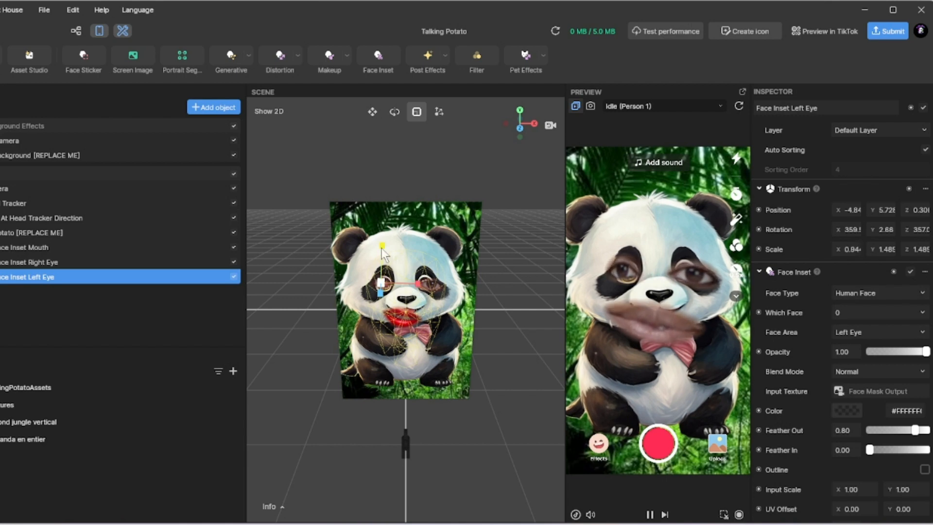
left_click_drag(382, 249, 367, 219)
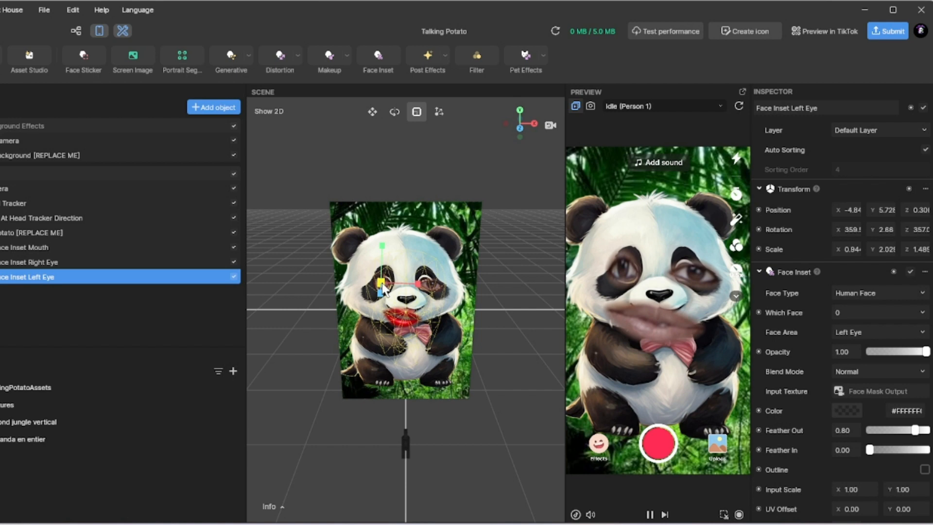
left_click_drag(383, 287, 517, 369)
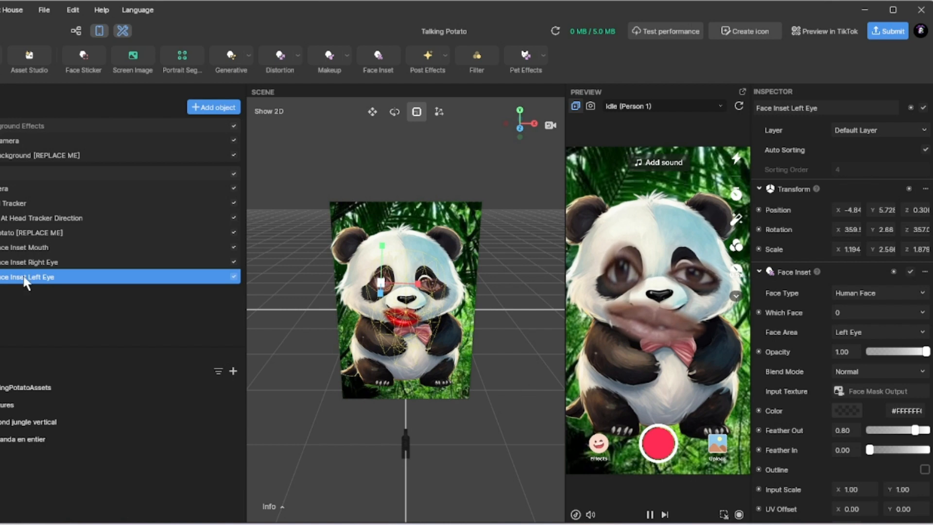
Scale Face Inset Right Eye narrower and taller to match the other eye, to X 1 and about Y 1.91.
left_click(29, 263)
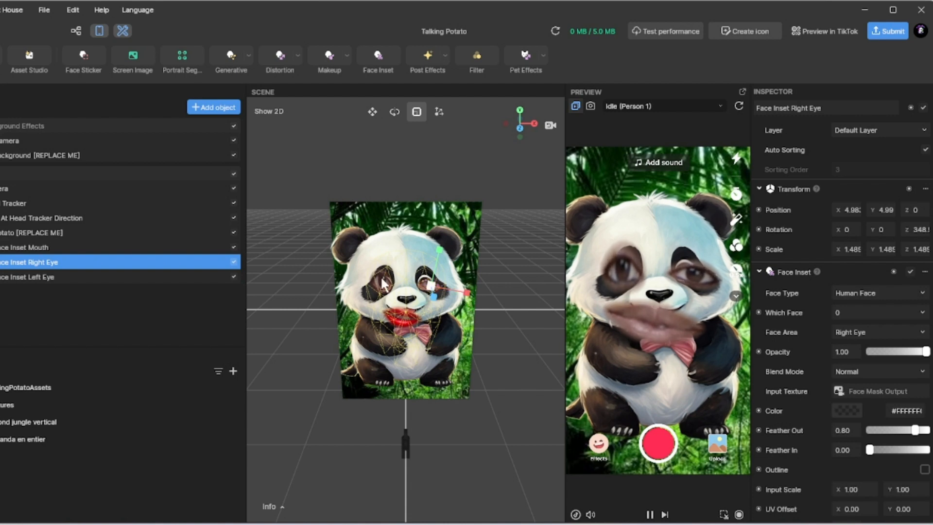
left_click(429, 288)
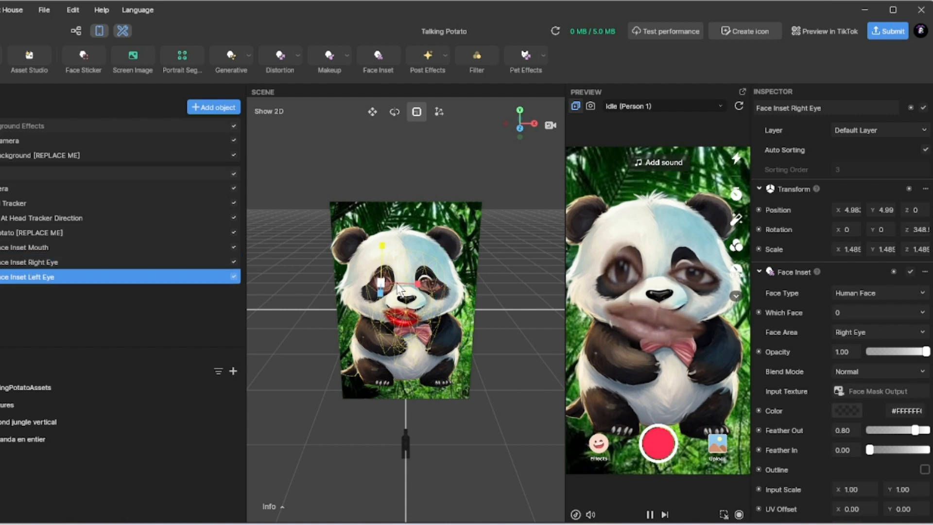
left_click(436, 286)
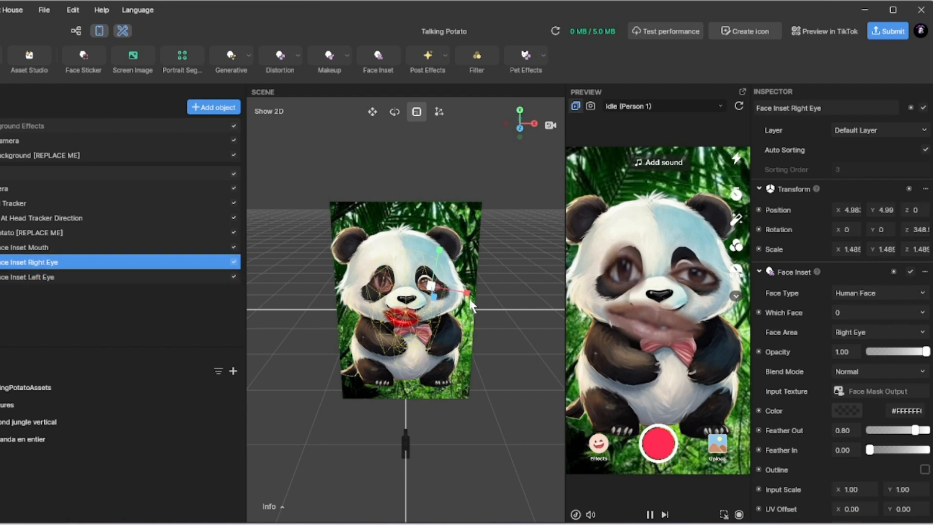
left_click(41, 271)
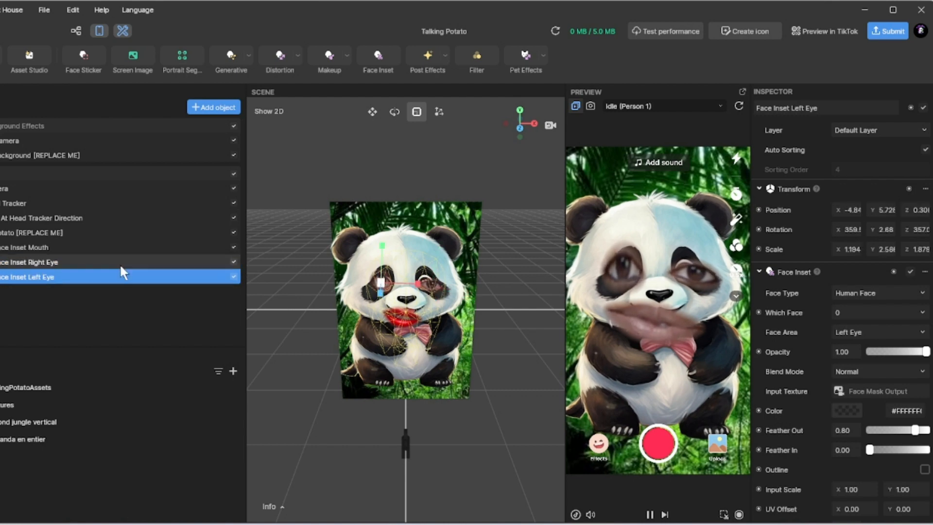
left_click(121, 263)
left_click_drag(472, 294, 459, 295)
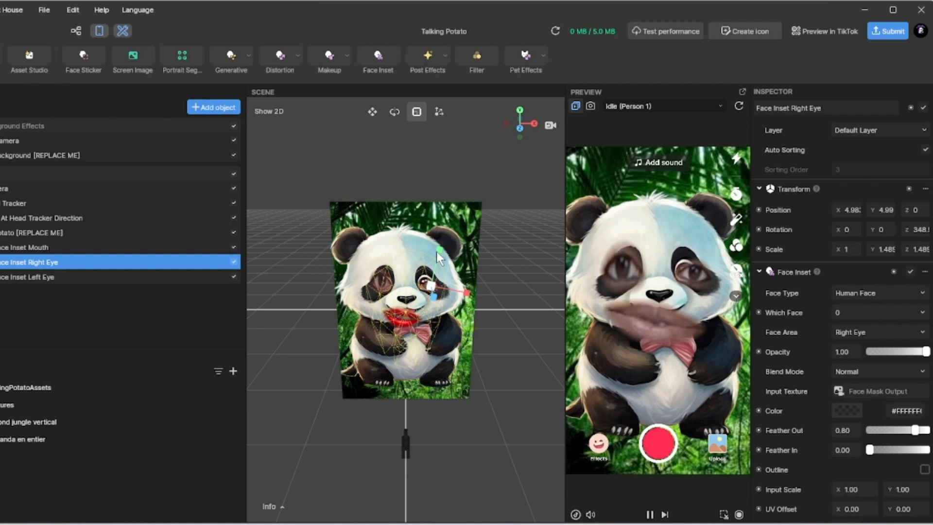
left_click_drag(439, 250, 441, 241)
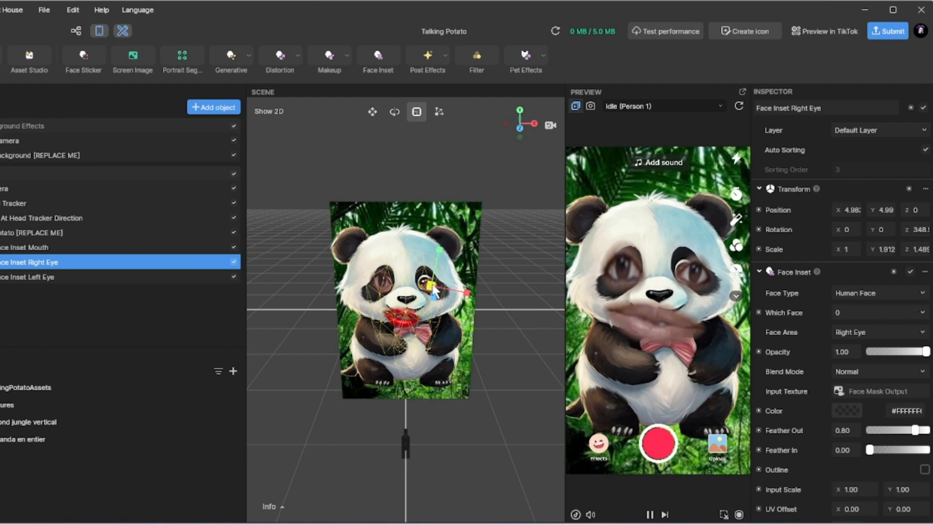
left_click(51, 277)
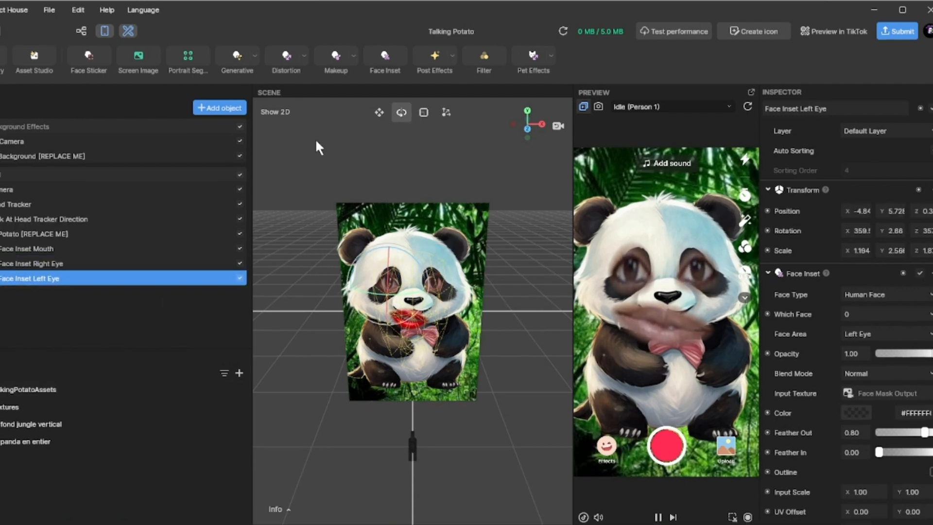
left_click(379, 113)
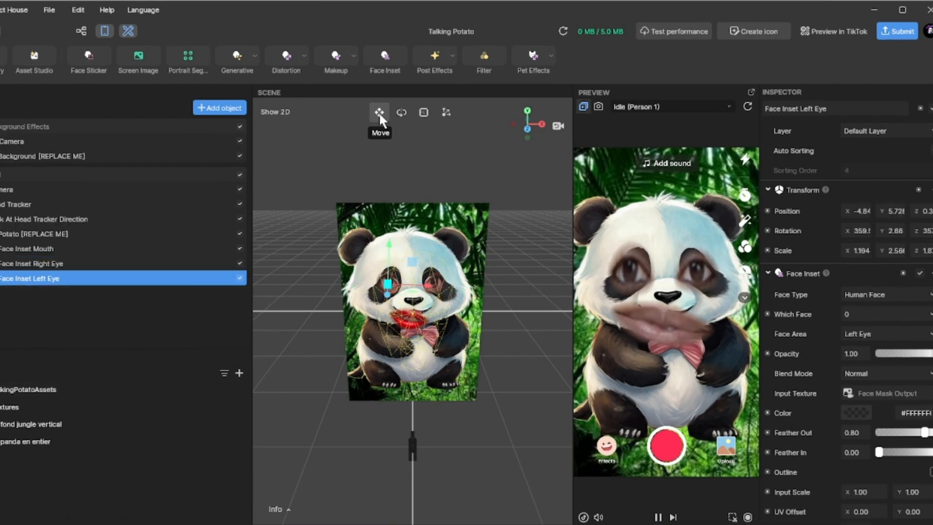
left_click(424, 113)
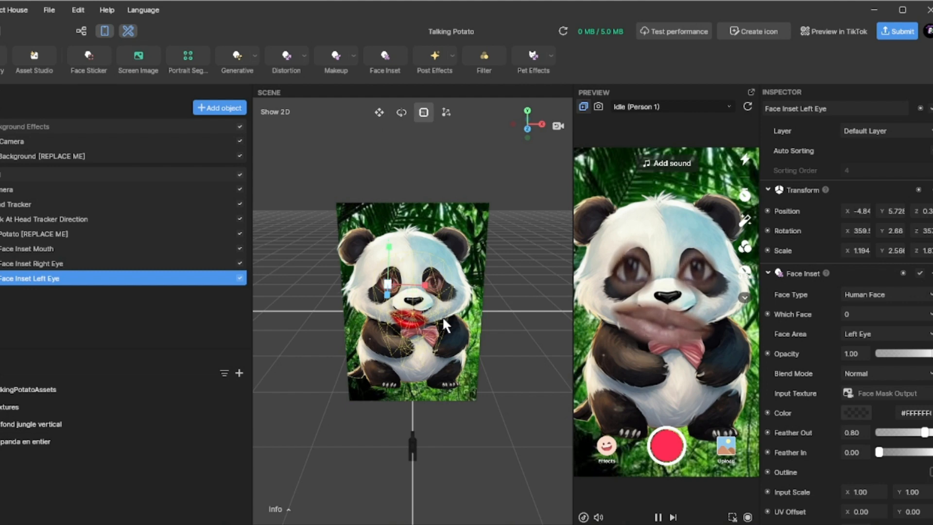
Rotate Face Inset Mouth until the lips sit nearly level, to about X 358, Y 4 degrees.
left_click(44, 247)
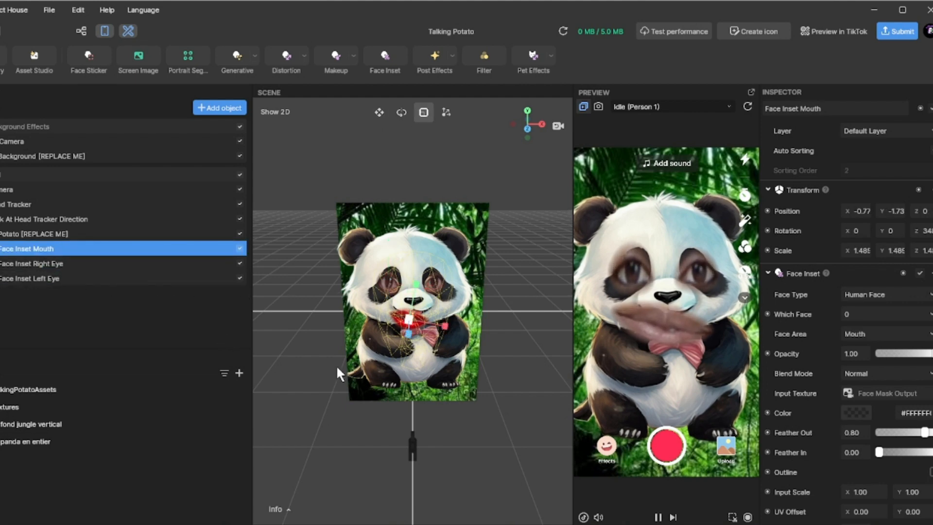
left_click(401, 113)
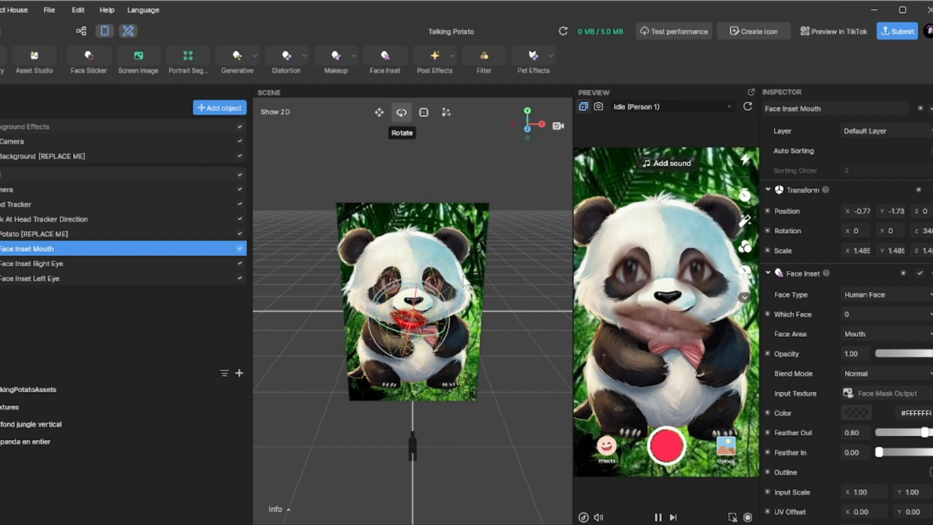
left_click_drag(446, 327, 445, 323)
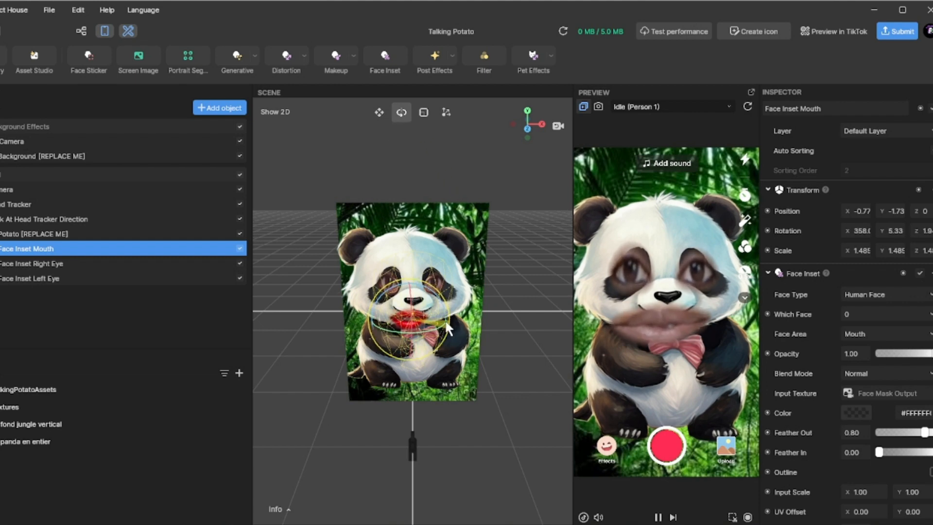
Shrink Face Inset Mouth to a scale of about X 0.58, Y 1.39 and move it over the panda's mouth, about X 0.23, Y -0.33.
left_click(424, 113)
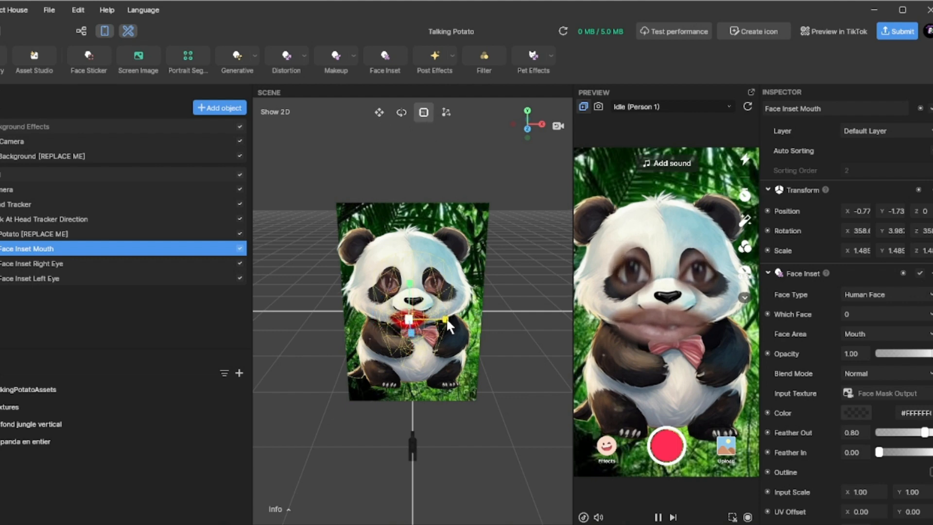
mouse_move(445, 320)
left_mouse_down()
mouse_move(404, 320)
mouse_move(434, 324)
left_mouse_up()
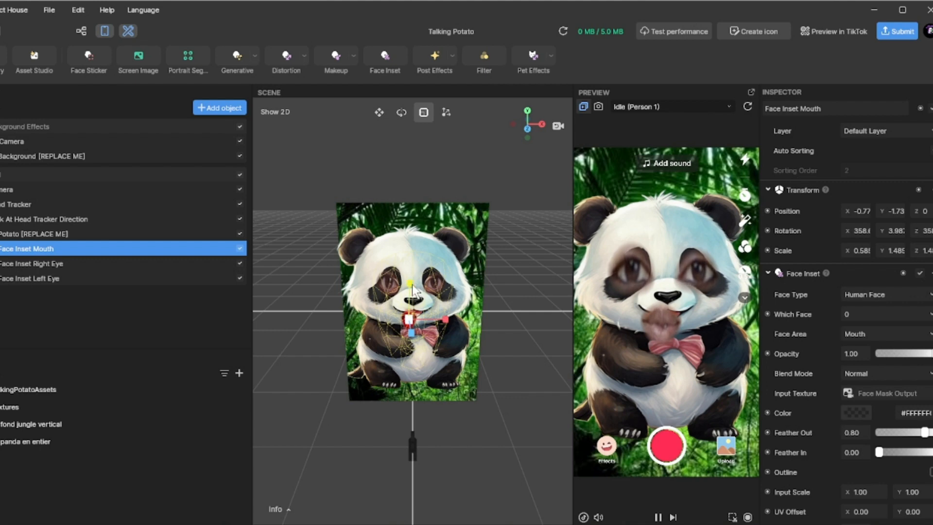
left_click_drag(413, 288, 416, 302)
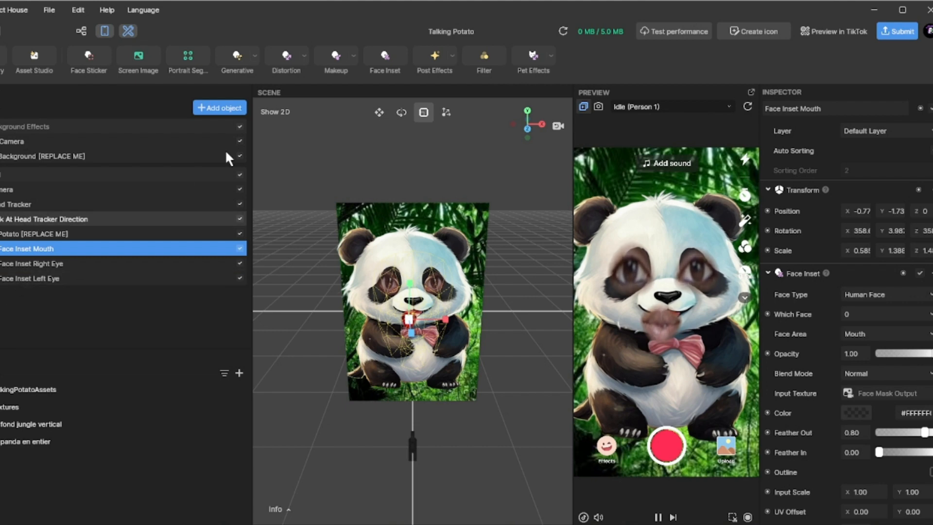
left_click(379, 112)
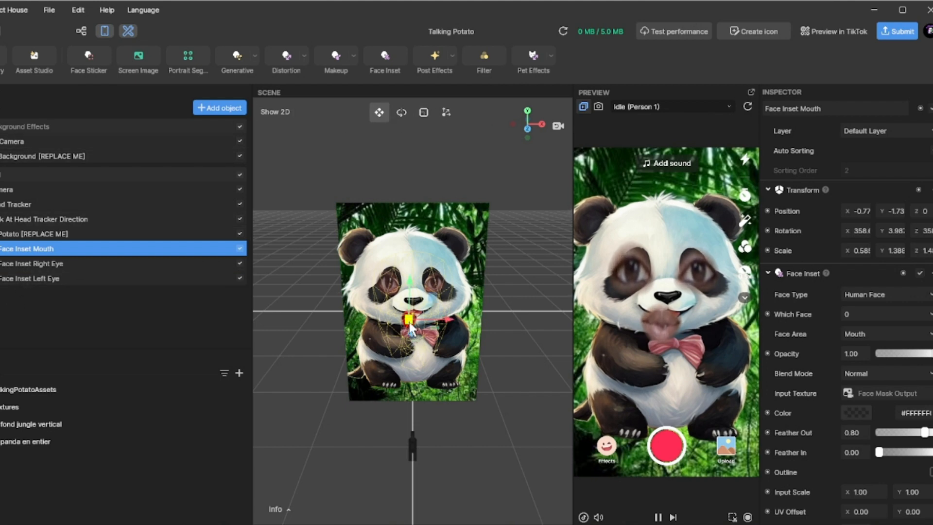
left_click_drag(411, 324, 415, 321)
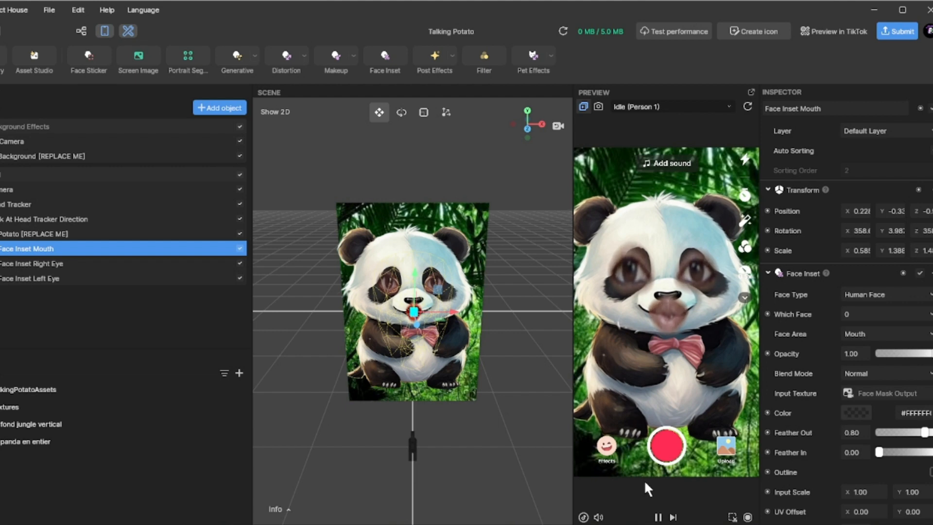
Create the effect icon from the pink-haired portrait template, and view the option for uploading an icon image.
left_click(754, 31)
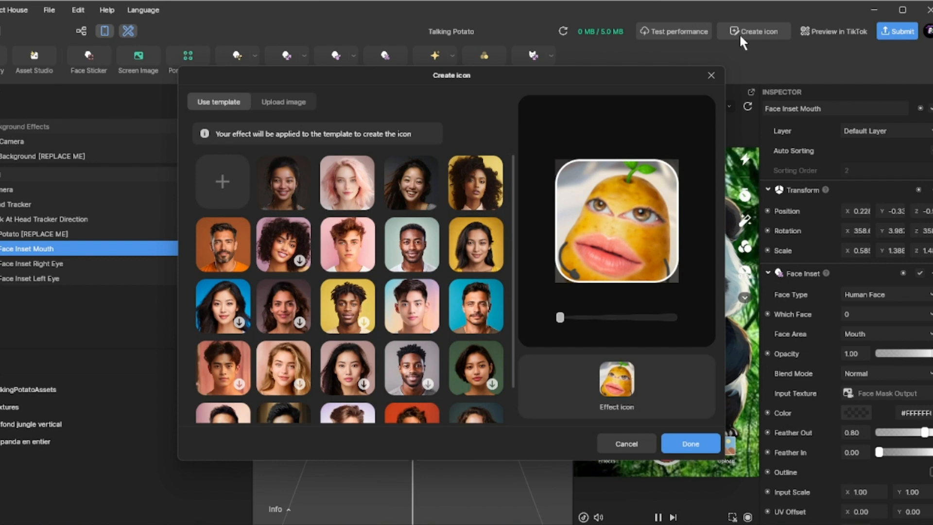
left_click(369, 195)
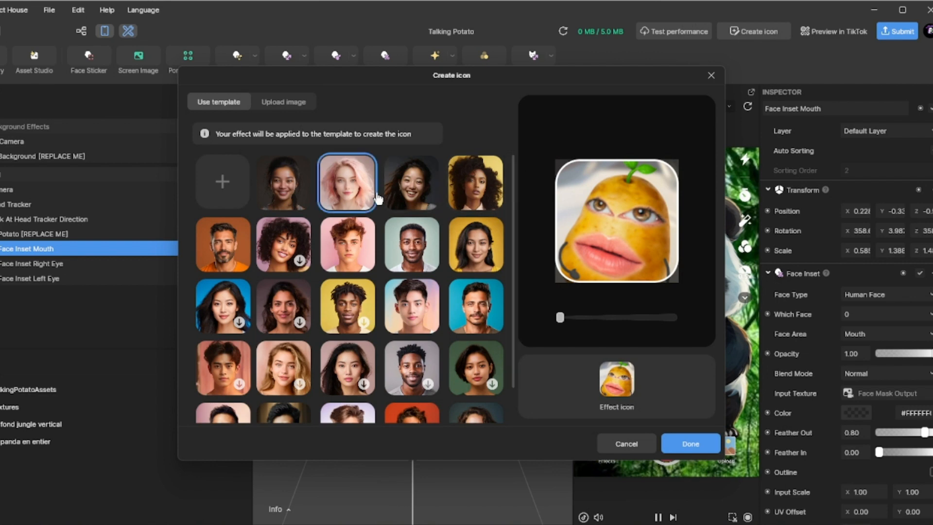
left_click(412, 190)
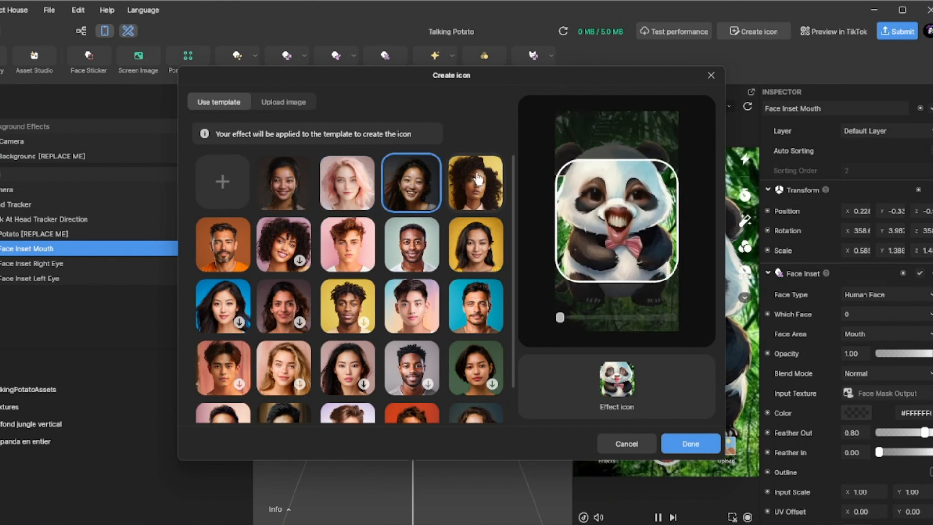
left_click(361, 194)
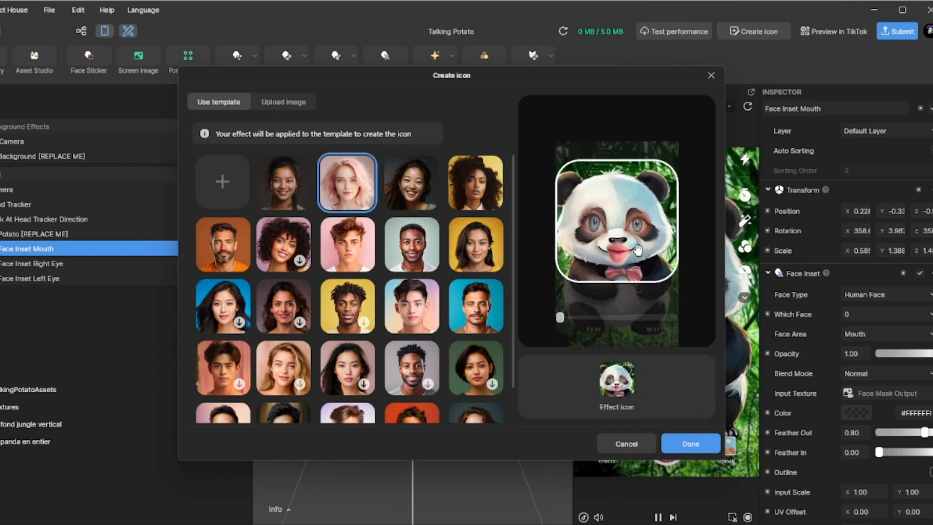
left_click(714, 449)
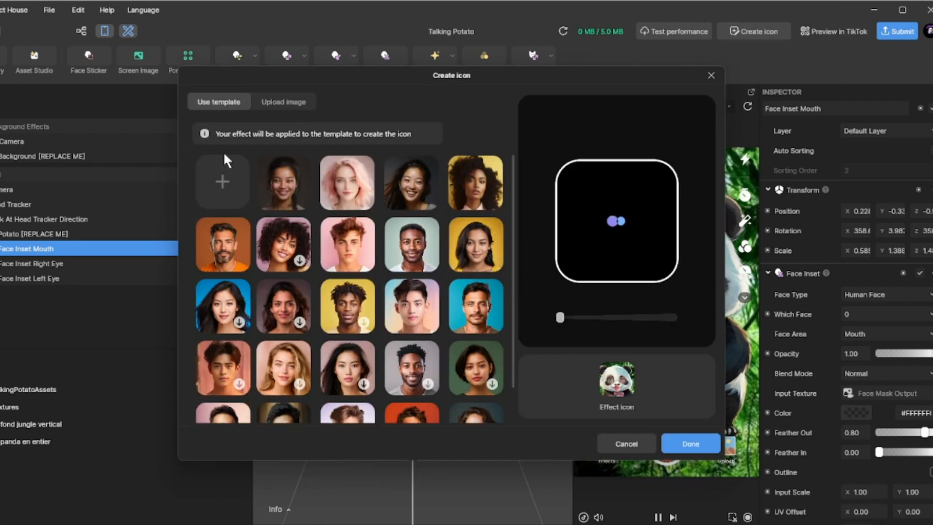
left_click(291, 103)
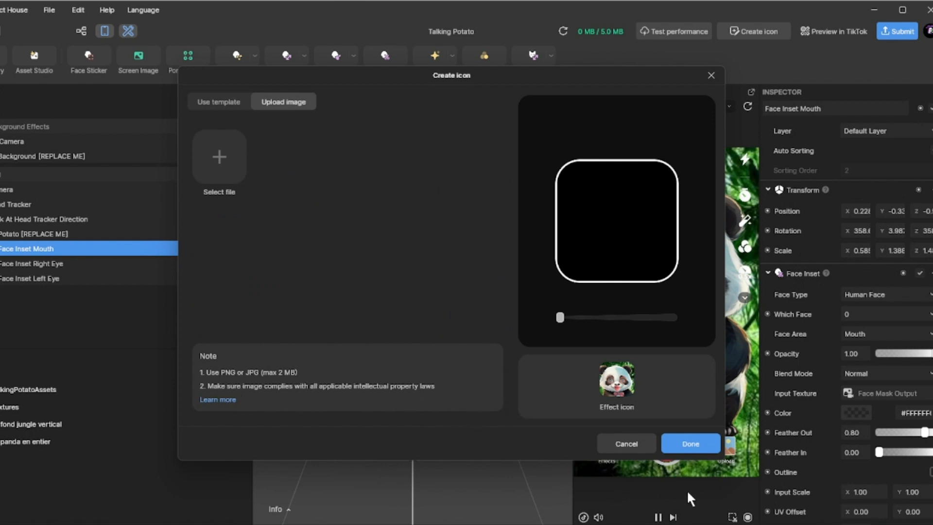
left_click(699, 446)
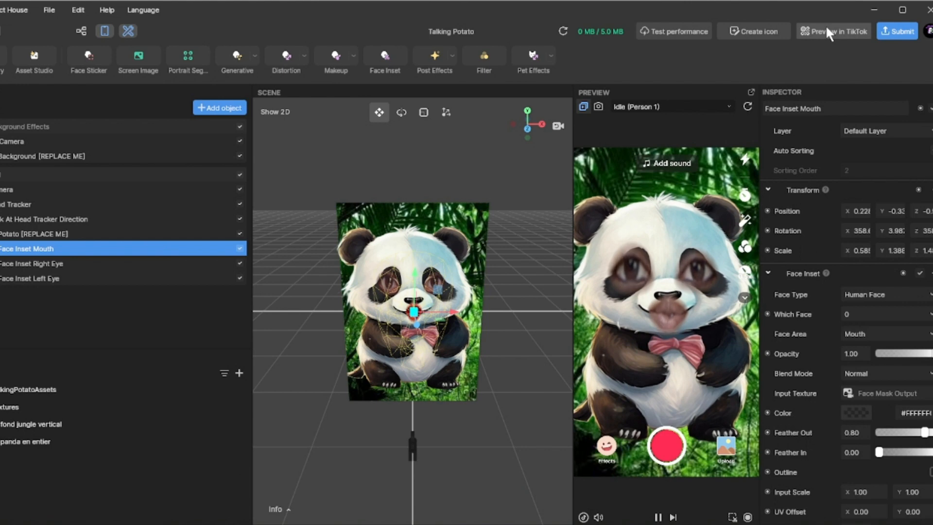
Start a preview of the effect in TikTok and go through the add-friends page in the TikTok phone app.
left_click(845, 32)
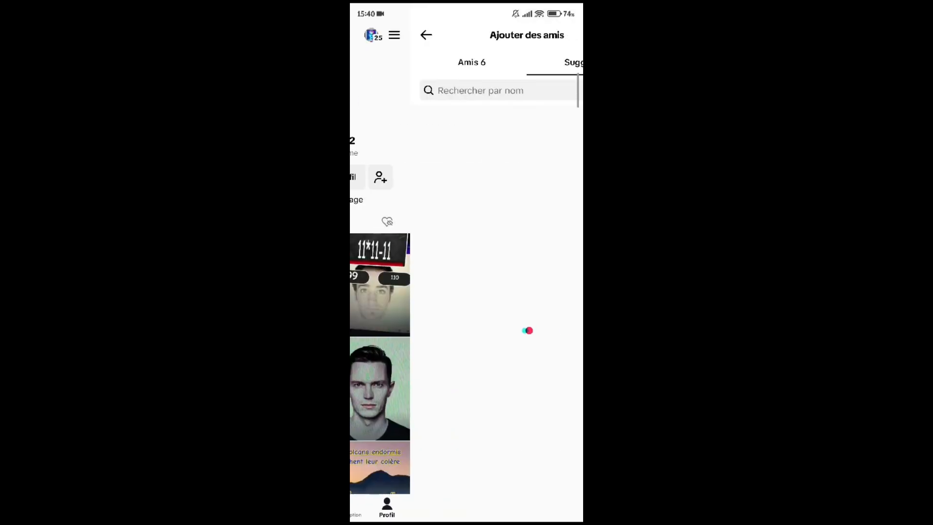
left_click(566, 34)
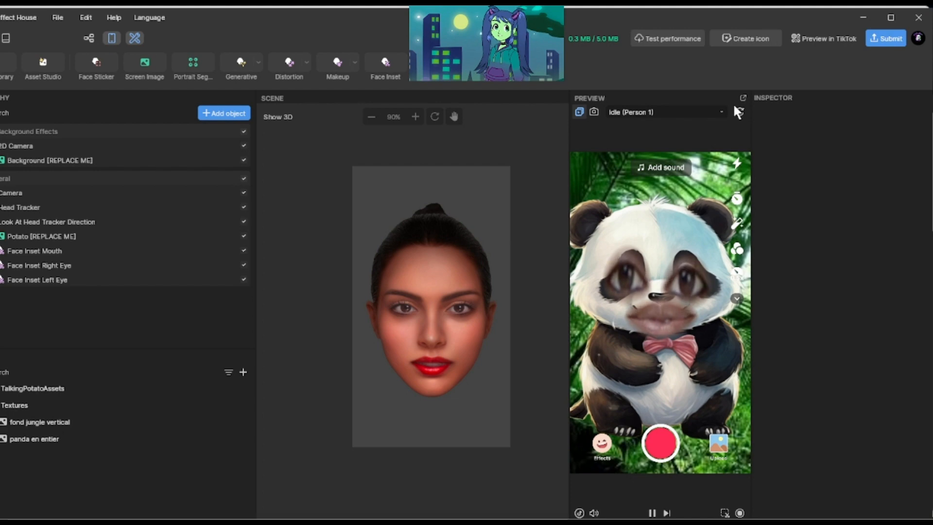
Start submitting the effect and enter the effect name "TRansforme toi en panda".
left_click(888, 39)
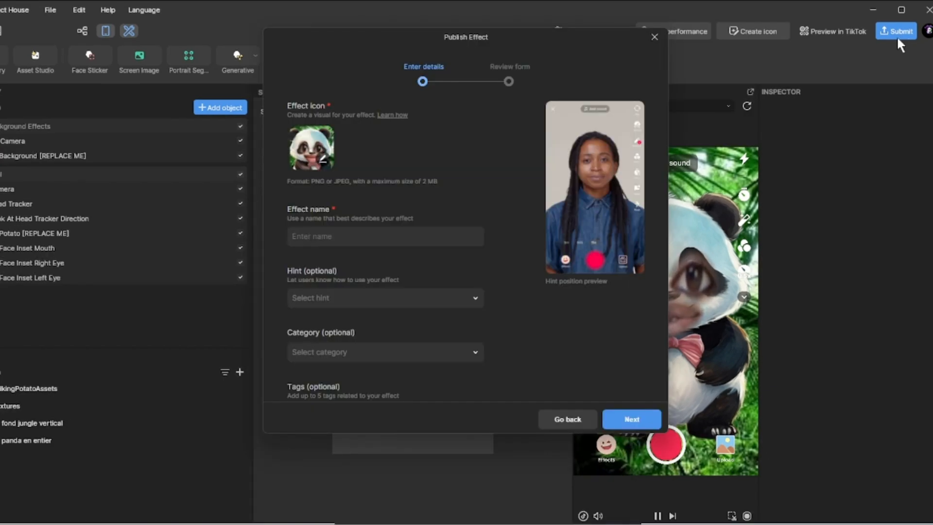
left_click(381, 236)
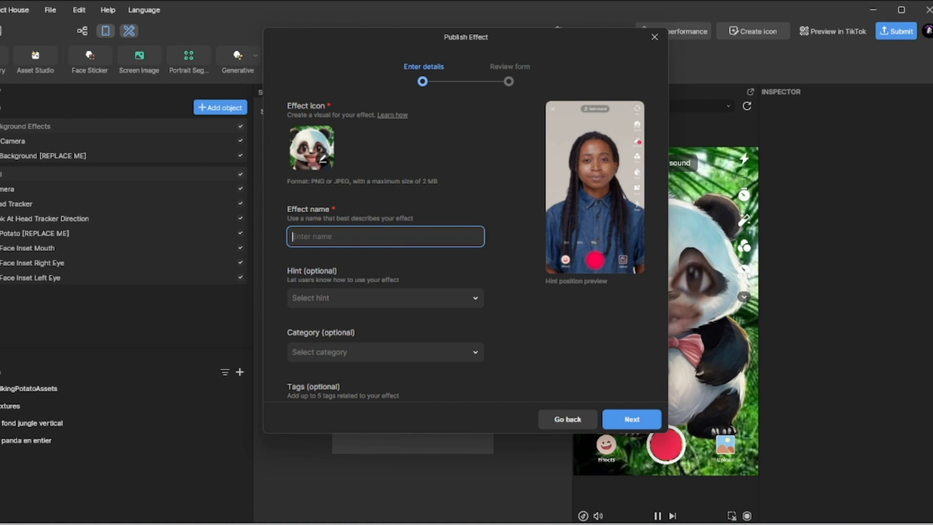
type("TRansf")
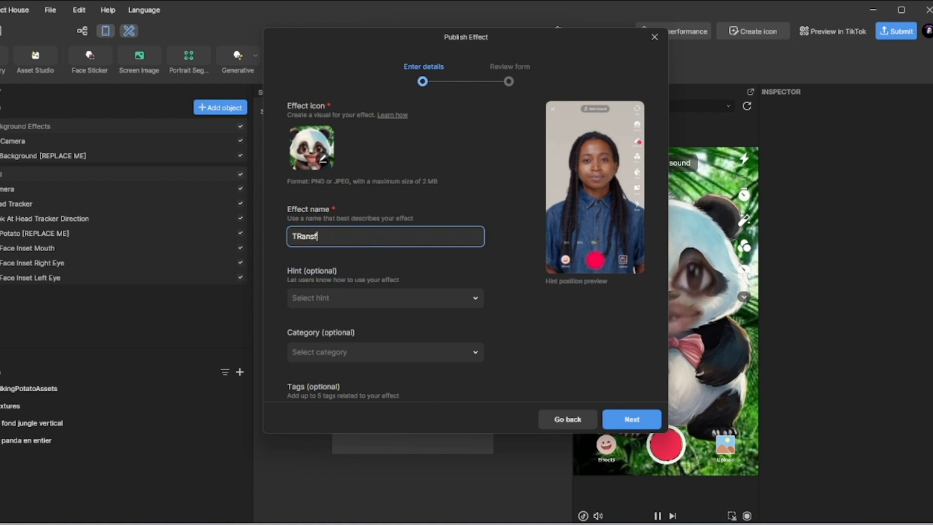
type("orme toi ")
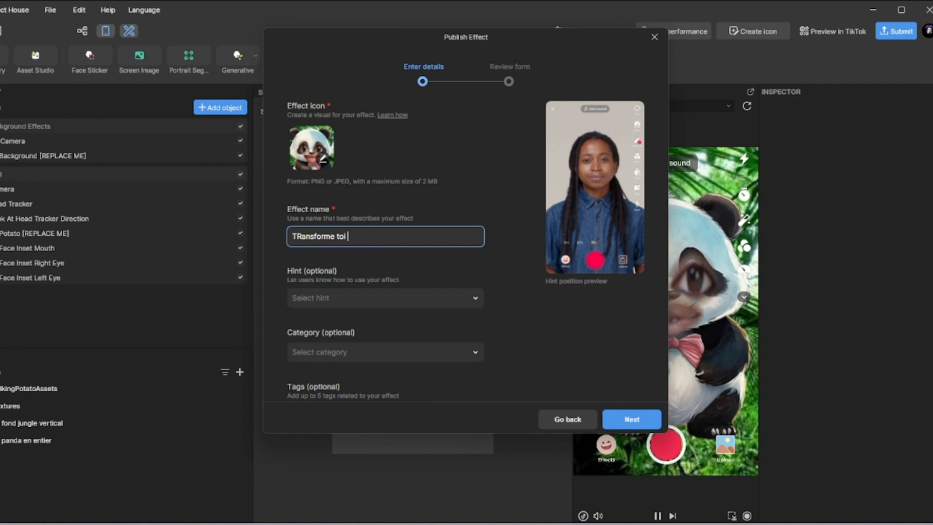
type("en panda")
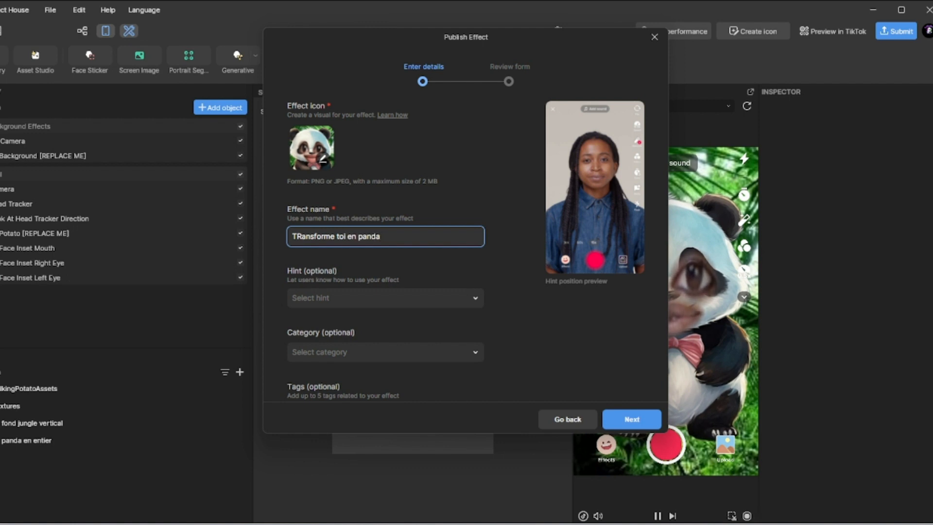
Check the hint options without choosing one, and set the effect's category to Beauty.
left_click(291, 297)
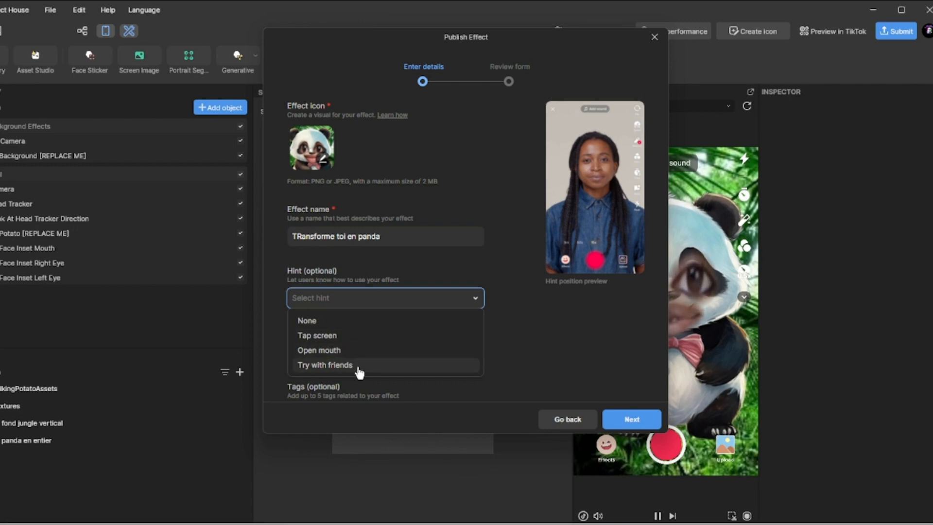
left_click(551, 351)
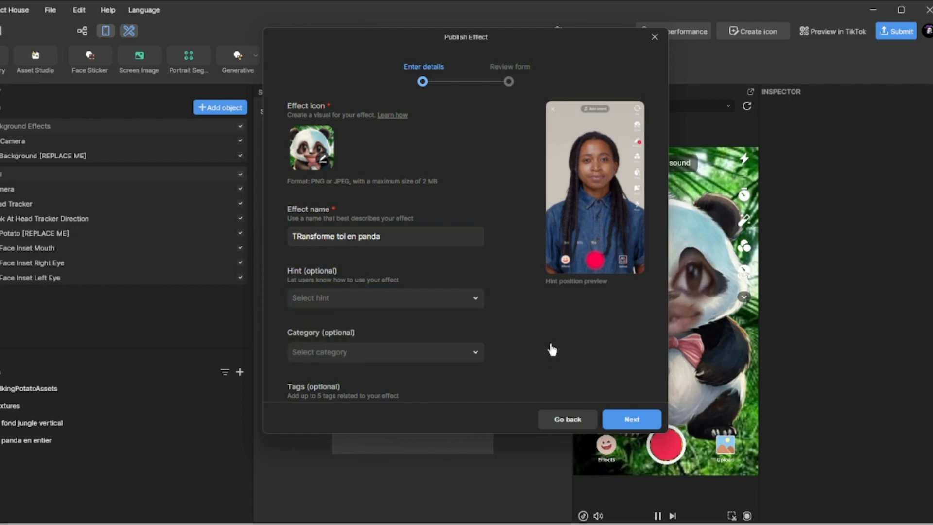
left_click(402, 356)
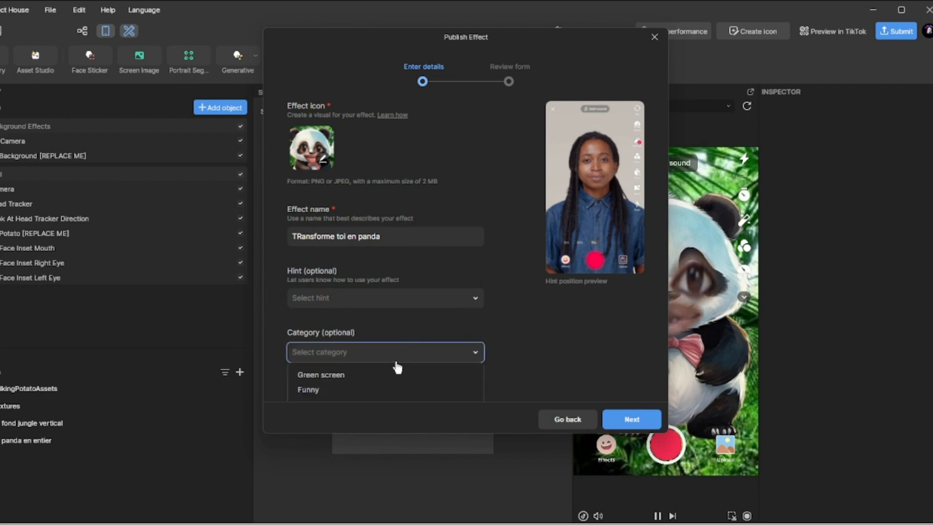
scroll(394, 379, "down", 2)
scroll(408, 341, "down", 4)
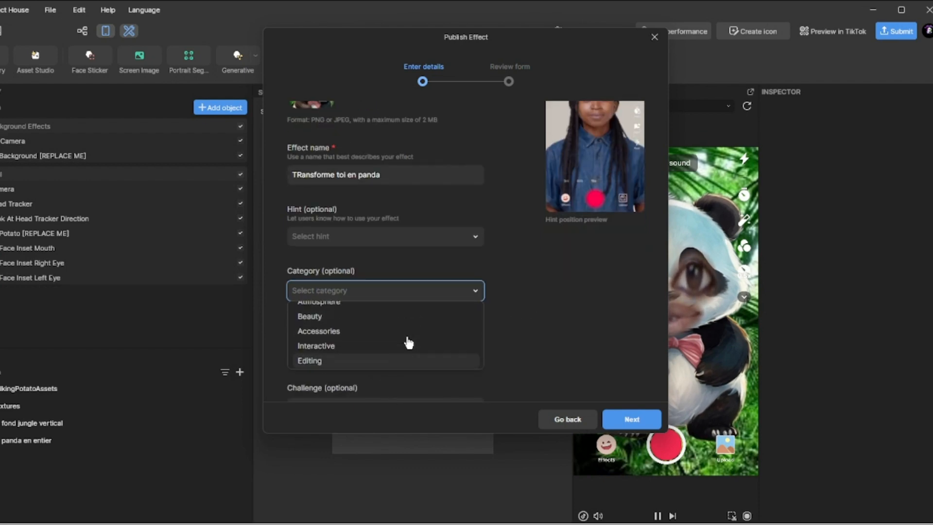
scroll(407, 344, "up", 2)
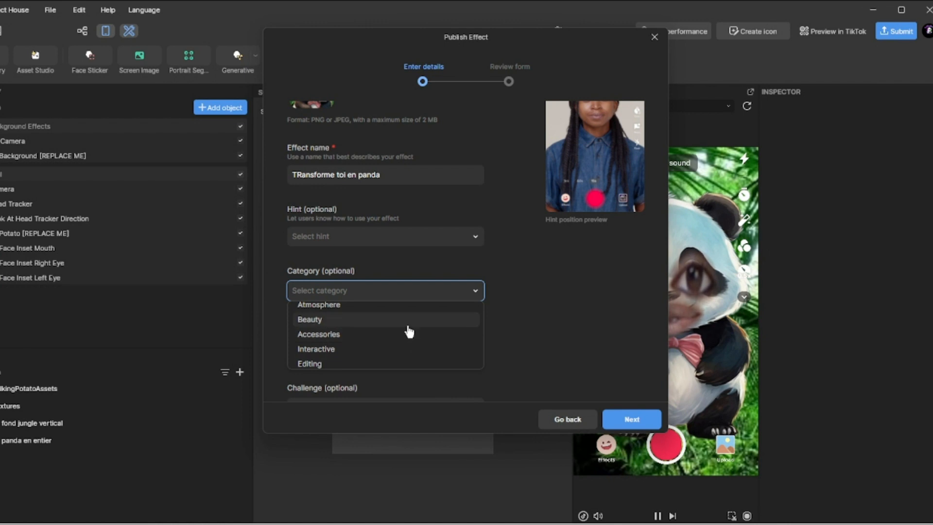
left_click(408, 321)
Add the tags #masque, #panda, #beauté and #fun to the effect.
left_click(366, 353)
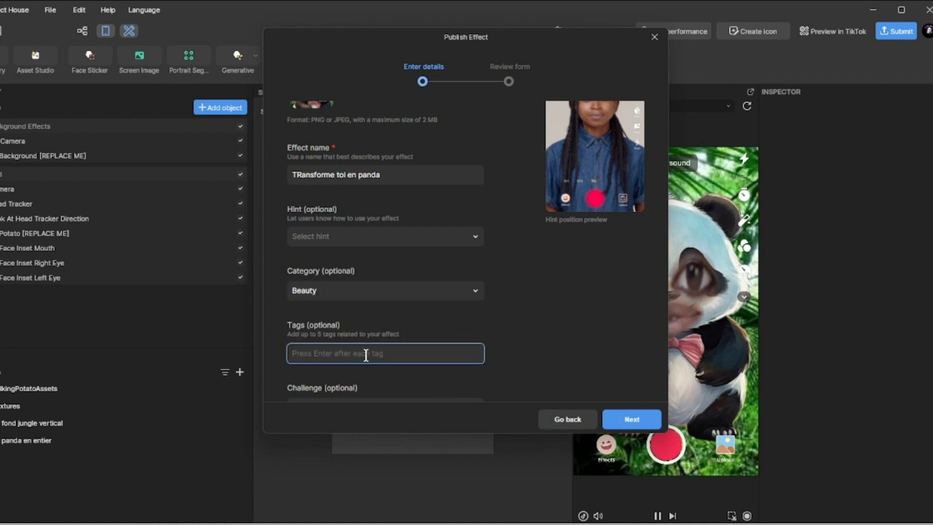
type("#")
type("mas")
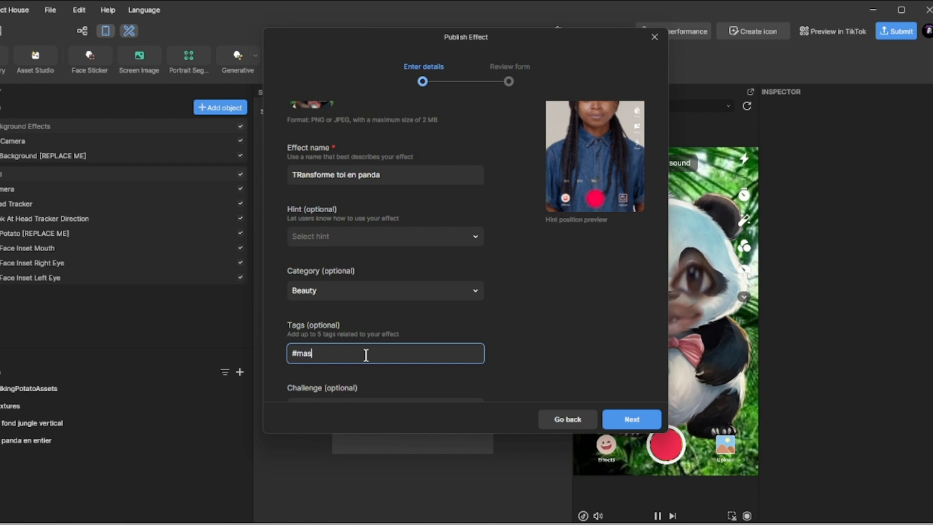
type("que")
key("Return")
type("#")
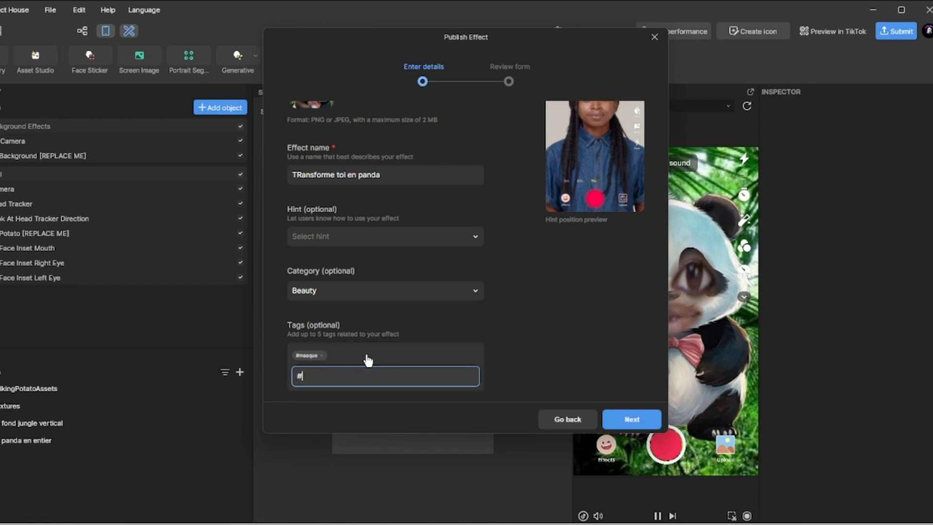
type("panda")
key("Return")
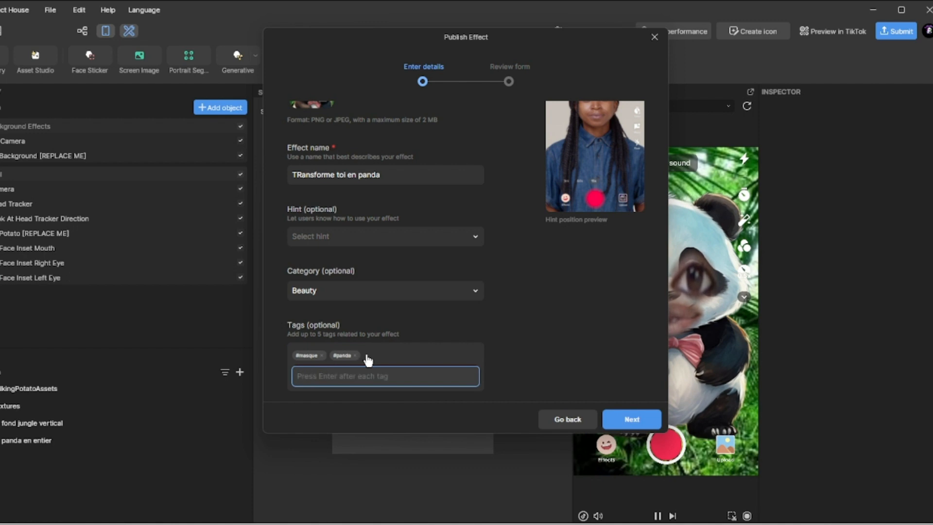
type("#")
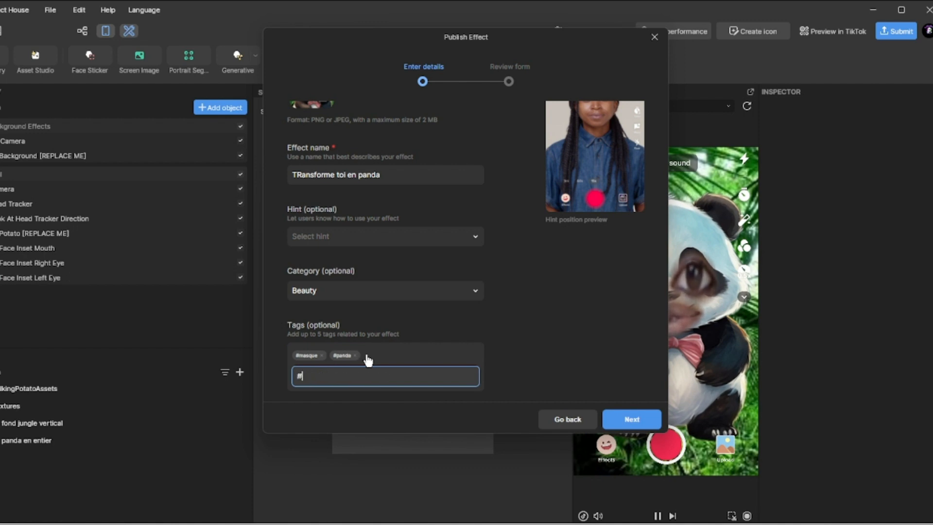
type("beauté")
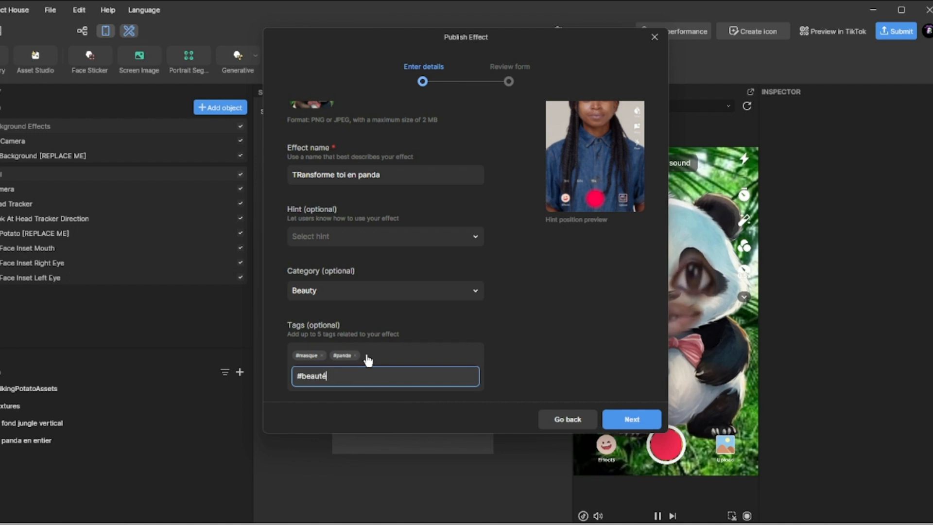
key("Return")
type("#")
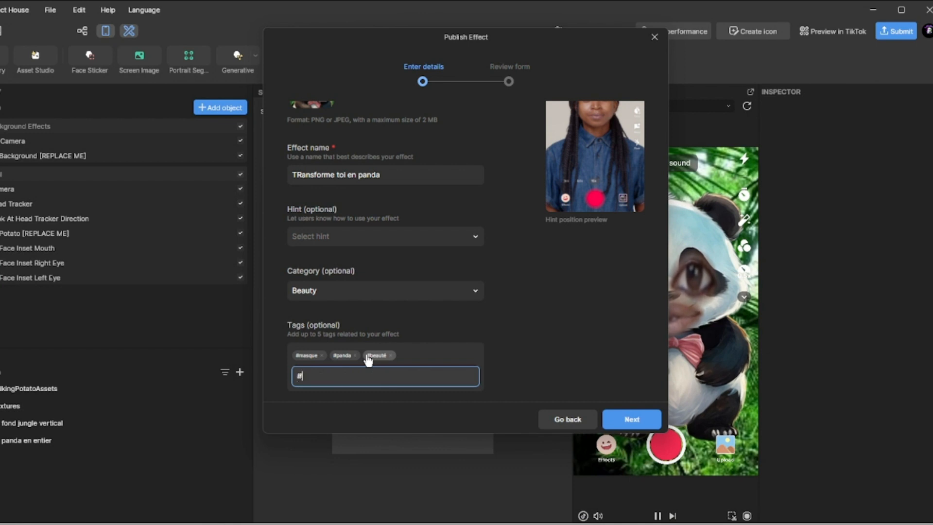
type("fun")
key("Return")
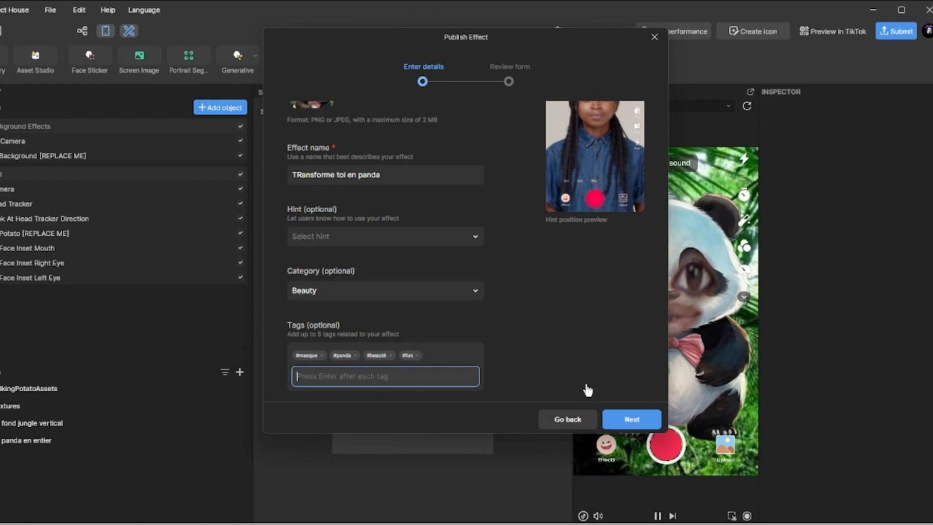
Keep the challenge at None, skip the demo video, and submit the effect from the review form.
scroll(479, 371, "down", 2)
scroll(478, 371, "down", 2)
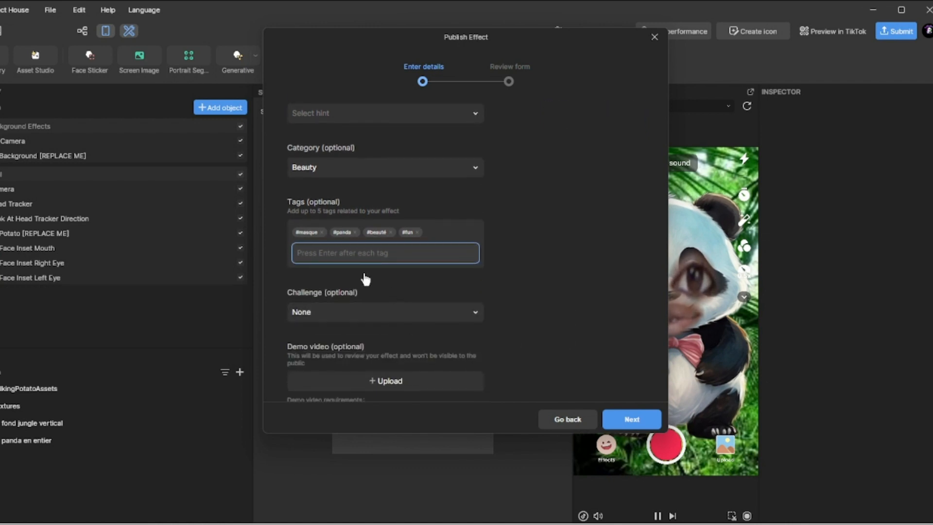
left_click(469, 314)
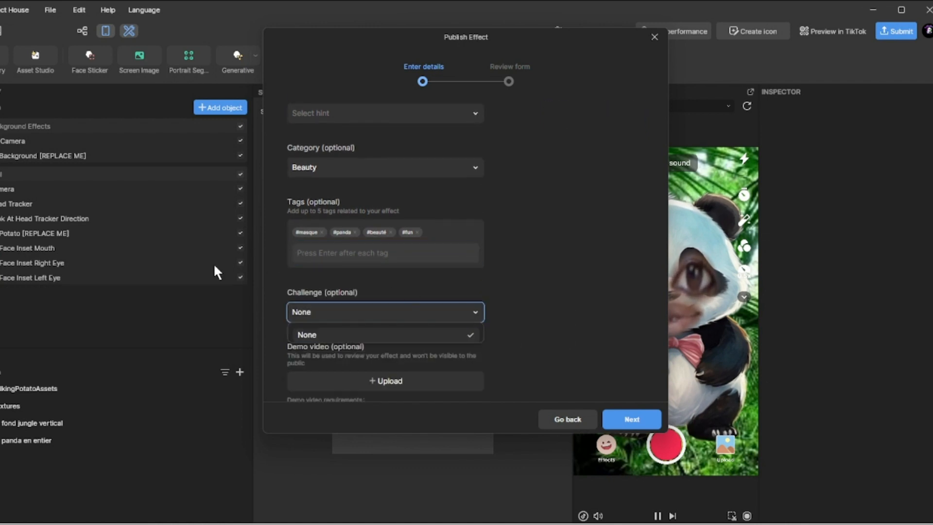
left_click(539, 319)
scroll(523, 314, "down", 2)
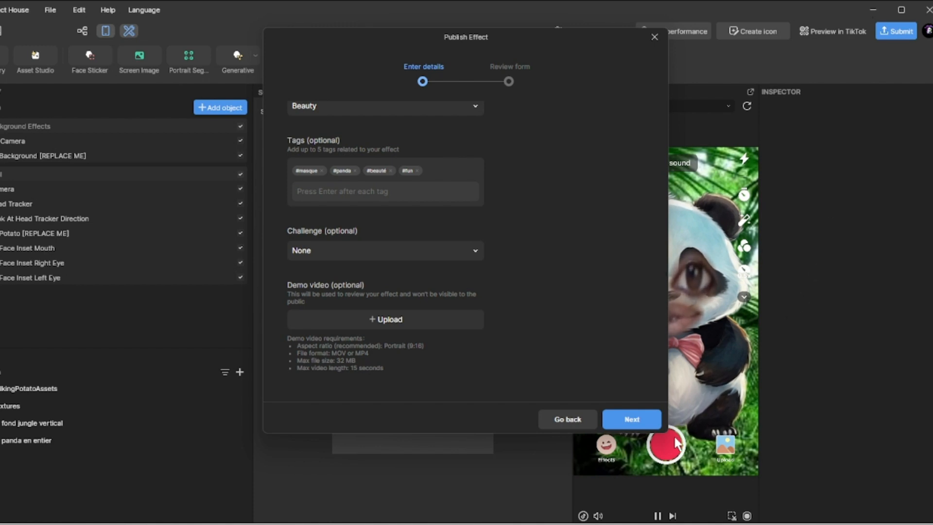
left_click(644, 419)
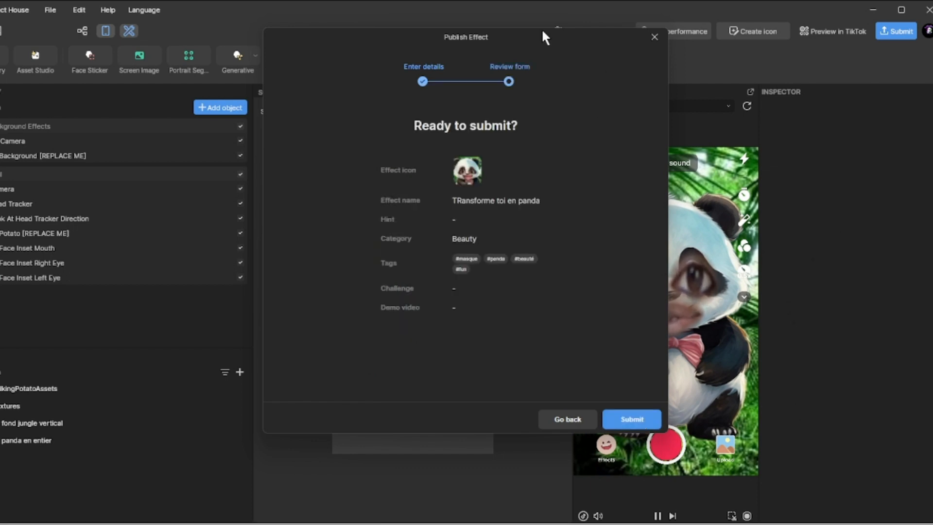
left_click(644, 420)
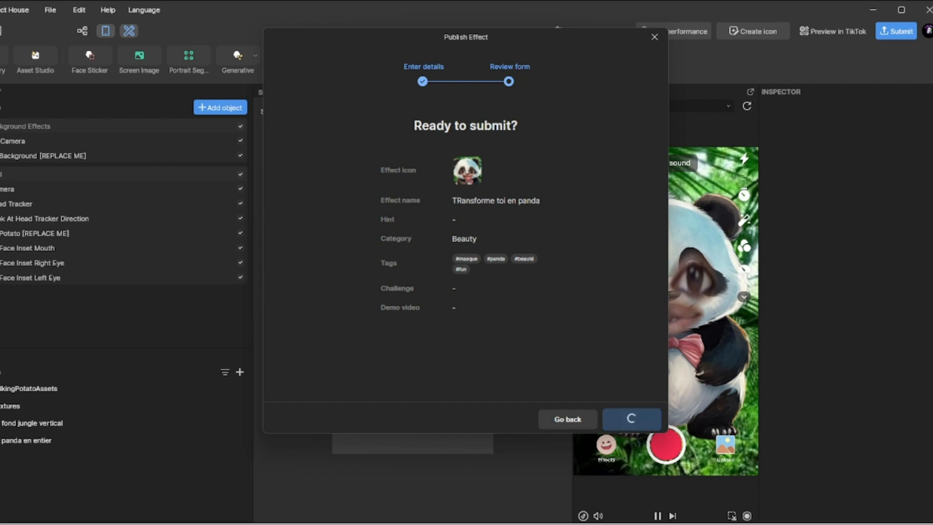